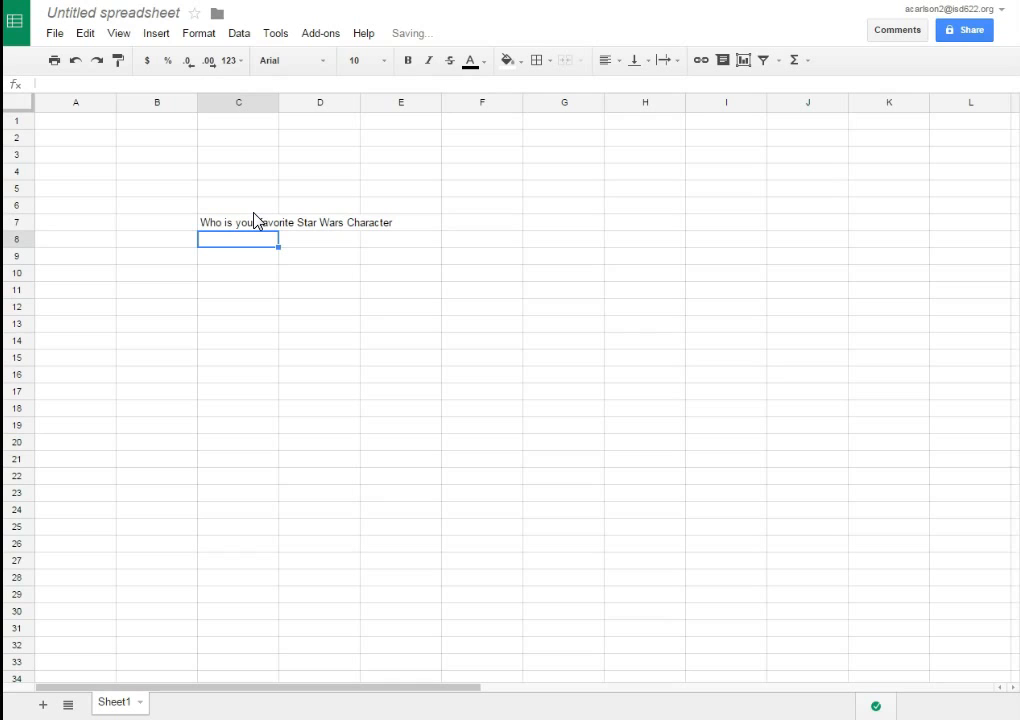
- Merge cells C8:D9 below the Star Wars question into a single answer cell
key(shift+Right)
key(shift+Down)
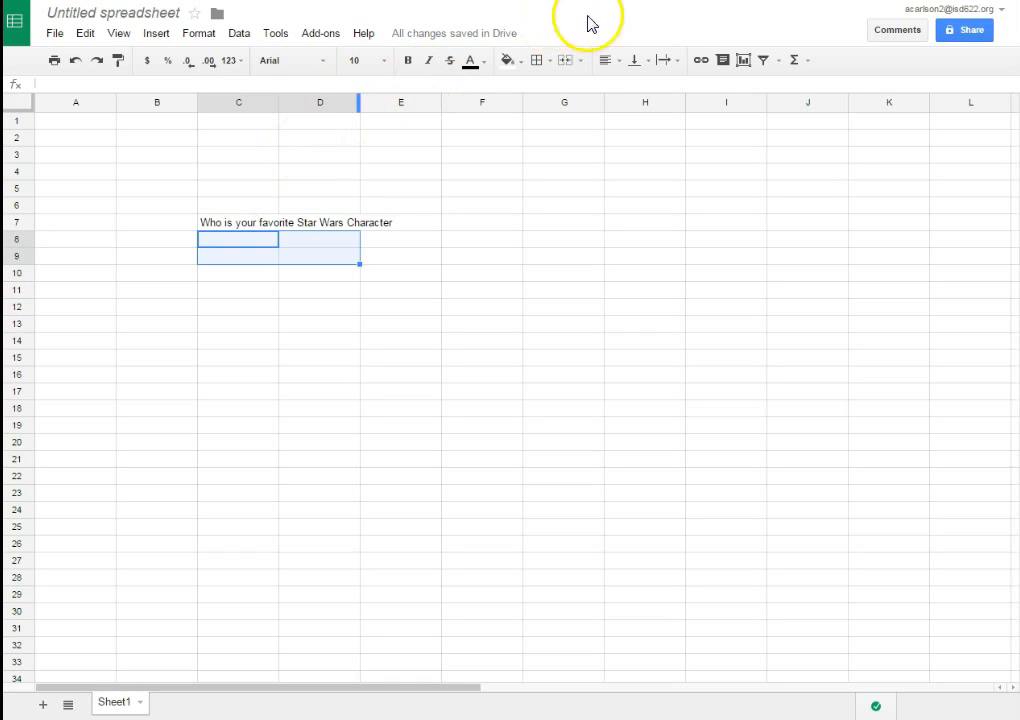
click(562, 60)
click(272, 280)
click(282, 247)
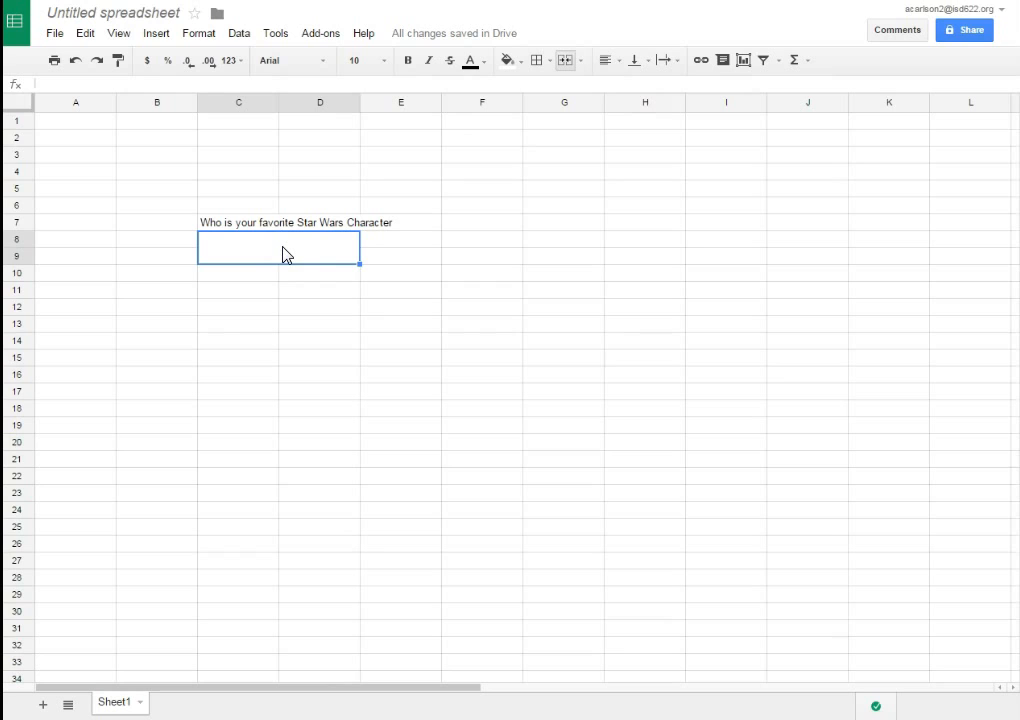
- Enter "Spock" as a trial answer in the merged cell C8:D9 and clear it again
text(Spock)
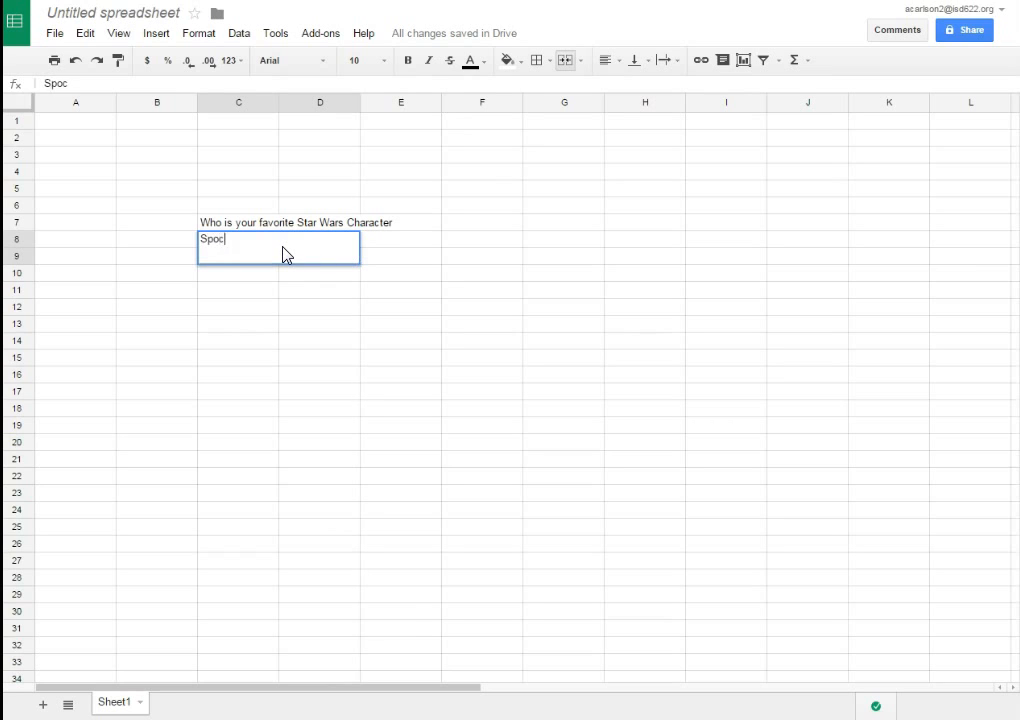
click(282, 254)
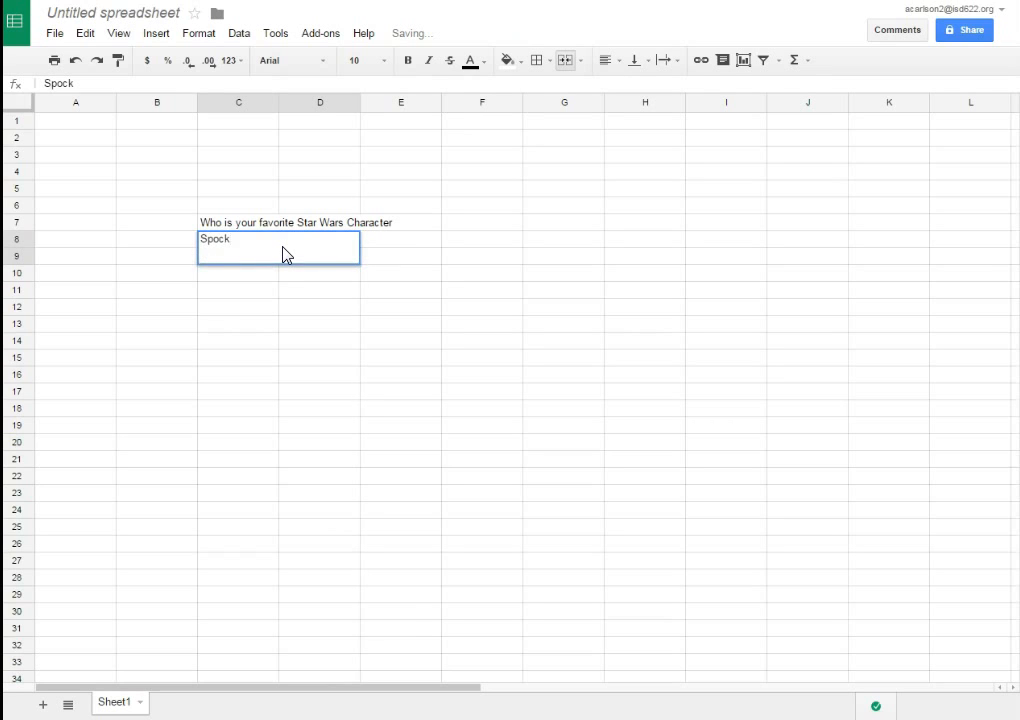
key(Return)
key(Down)
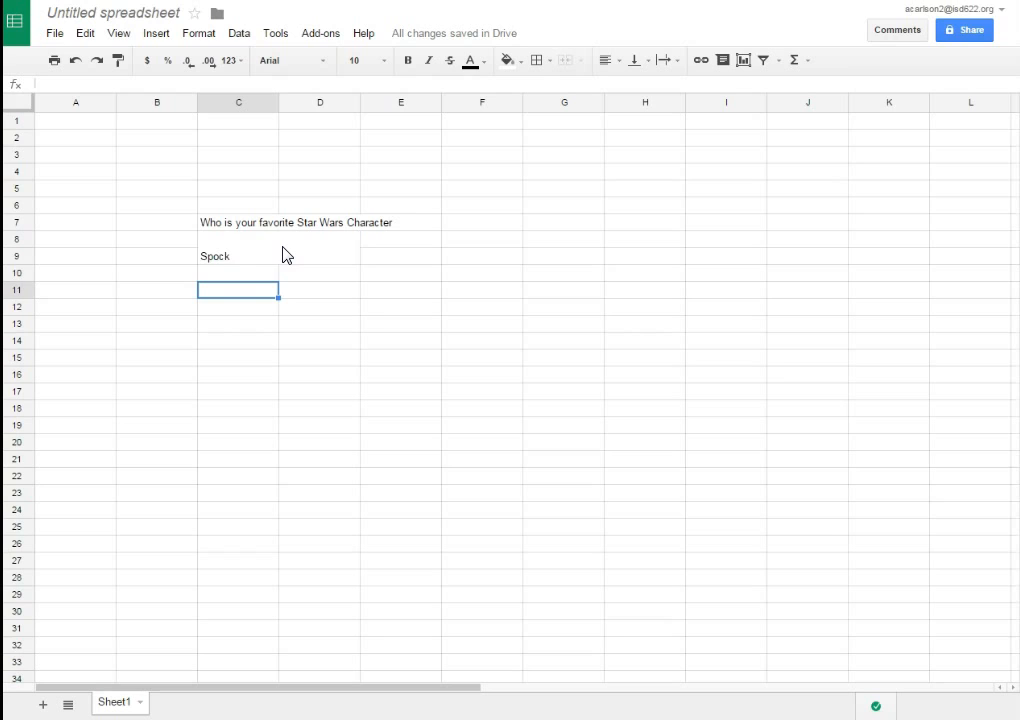
key(Up)
key(Up)
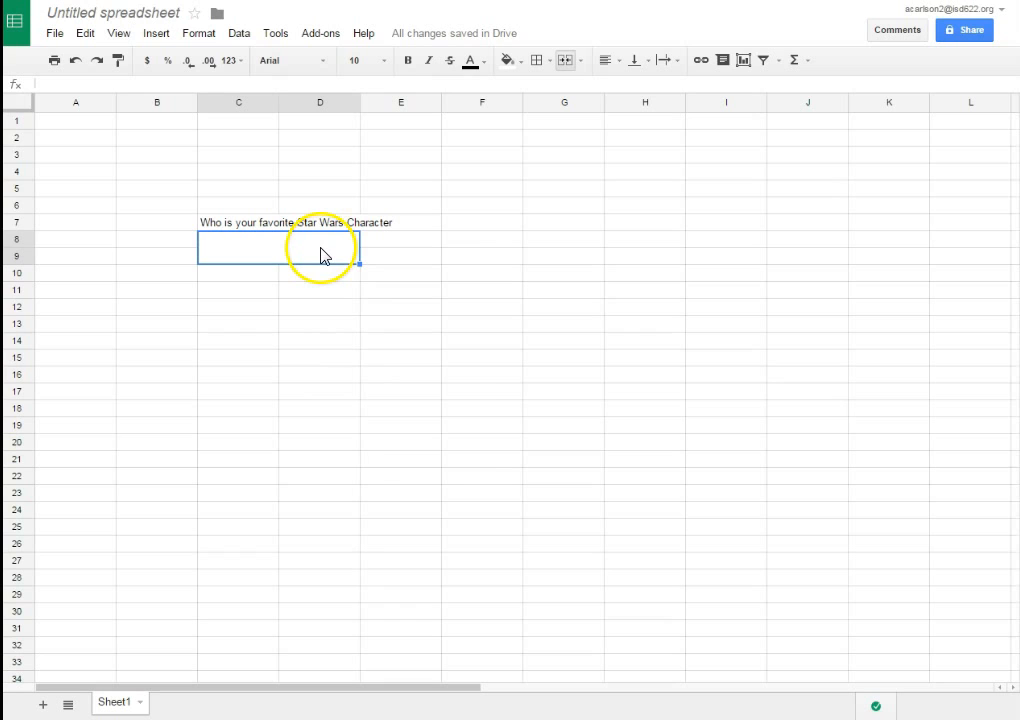
- Set up data validation on the merged cell C8:D9 with a list of items: Luke Skywalker, Darth Vader
right_click(322, 255)
click(418, 536)
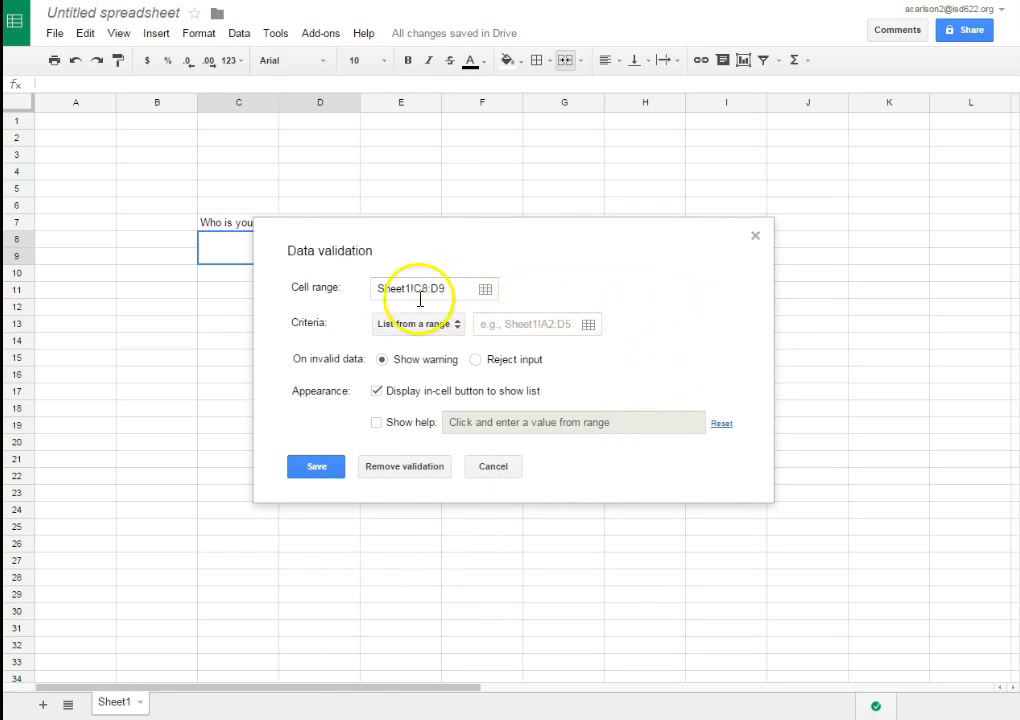
click(462, 330)
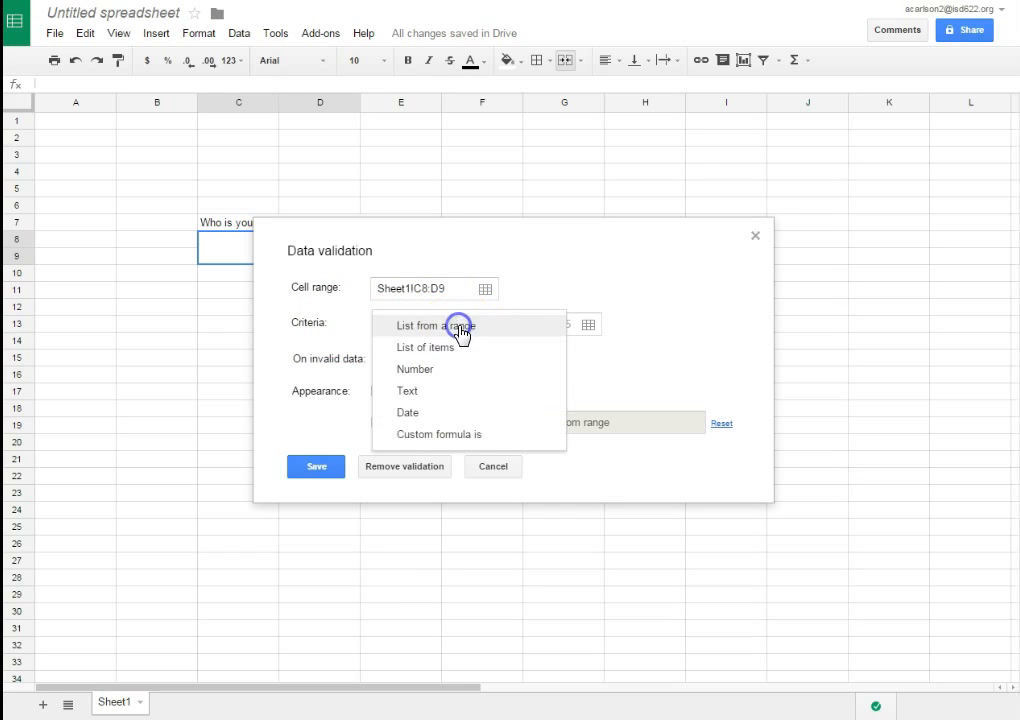
click(445, 350)
click(494, 325)
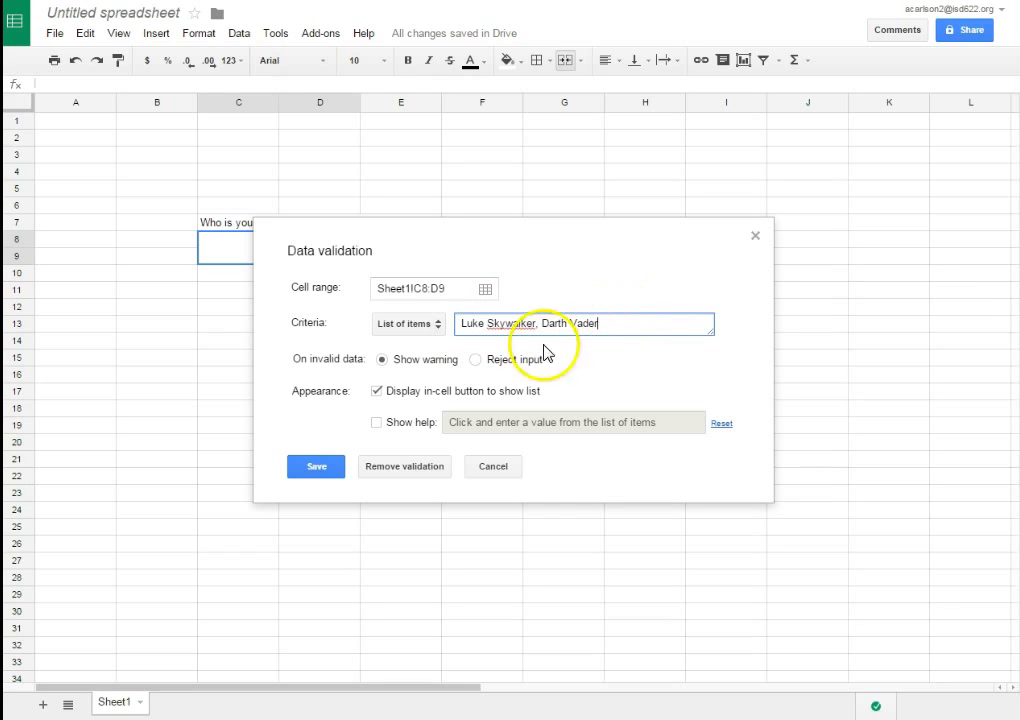
- Make the validation reject invalid input with the help text "Pick a character from STAR WARS", and save the rule
click(476, 359)
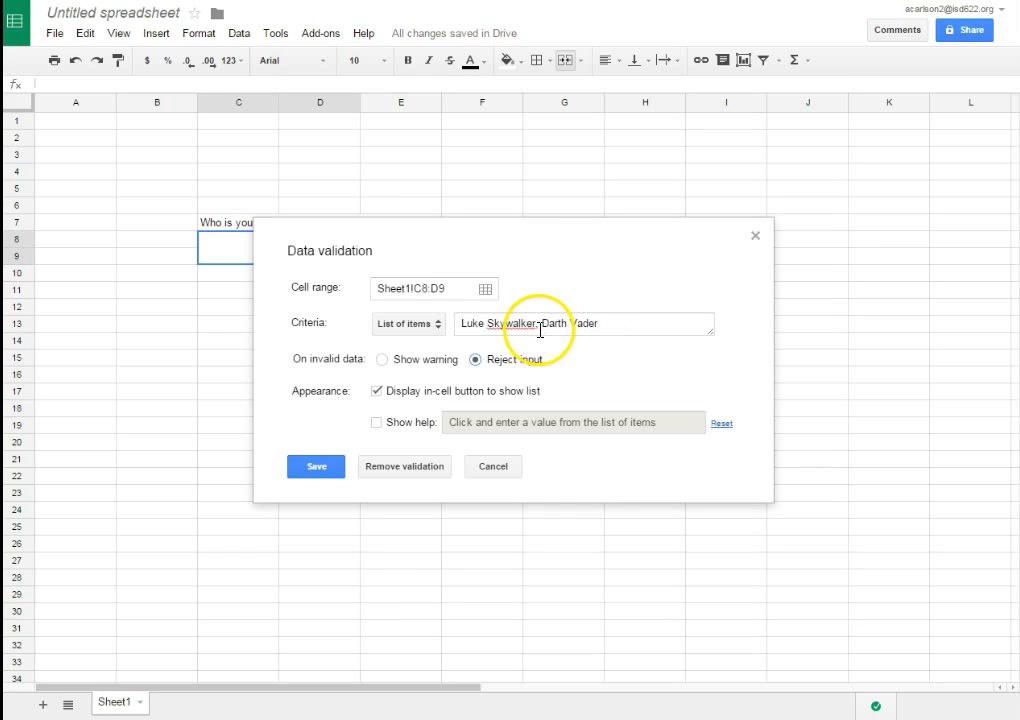
click(420, 428)
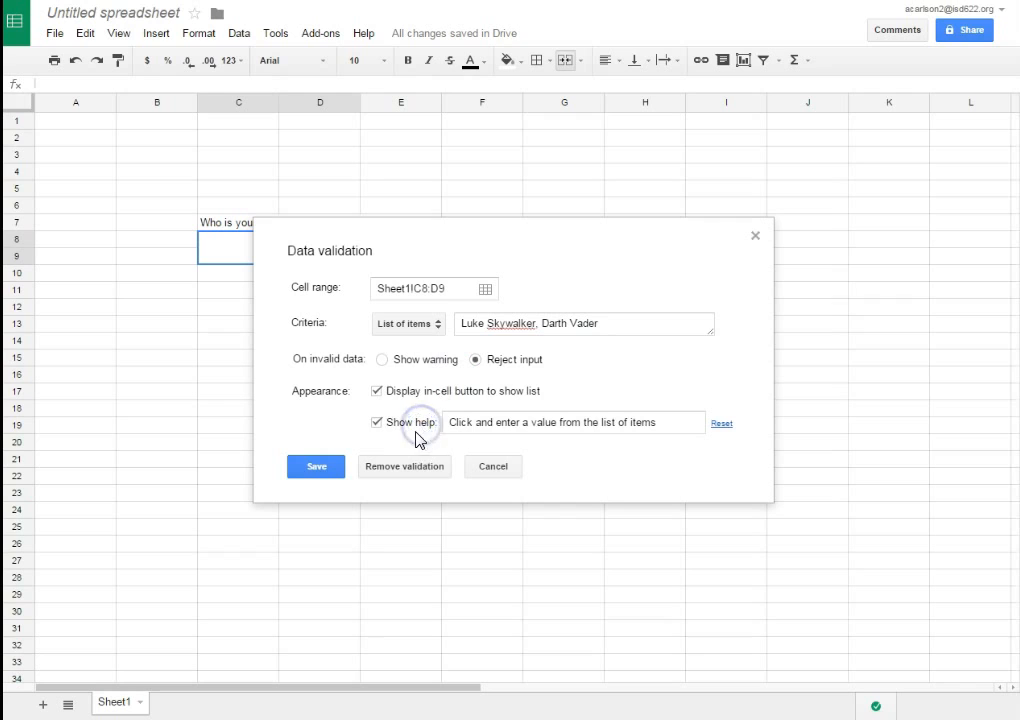
drag(674, 421, 488, 417)
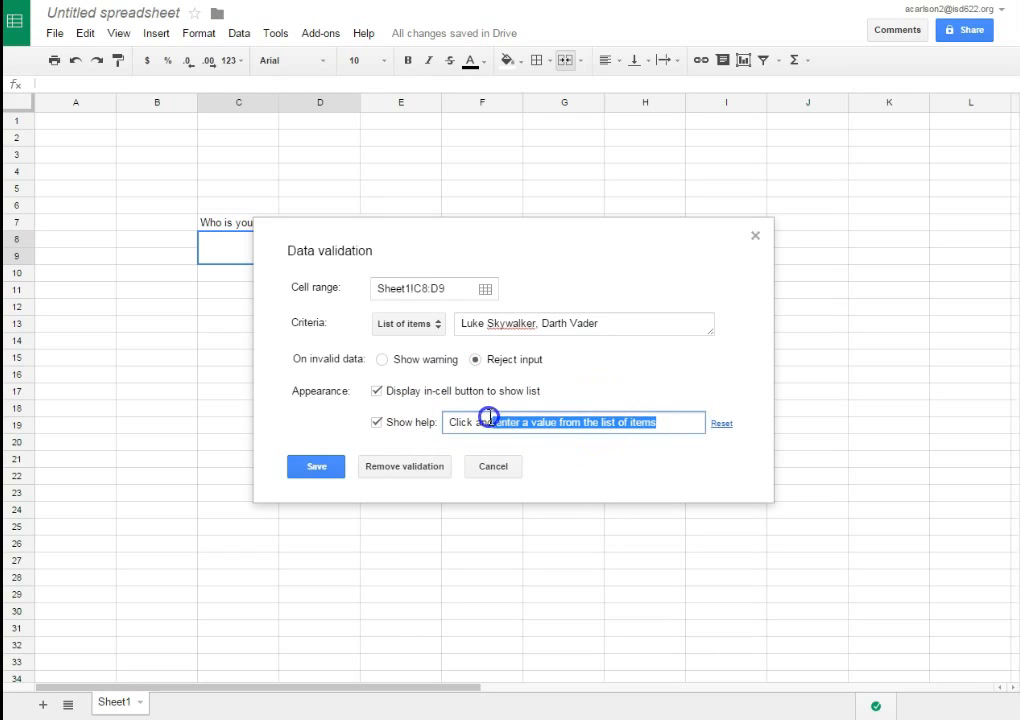
text(Pick a character from STAR WARS)
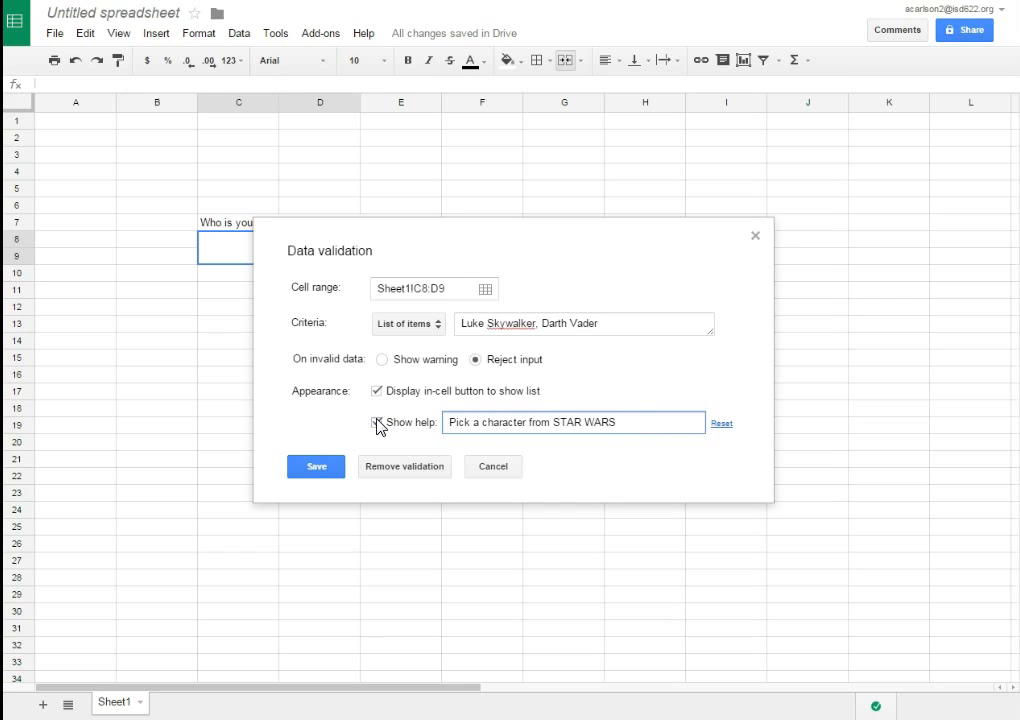
click(395, 391)
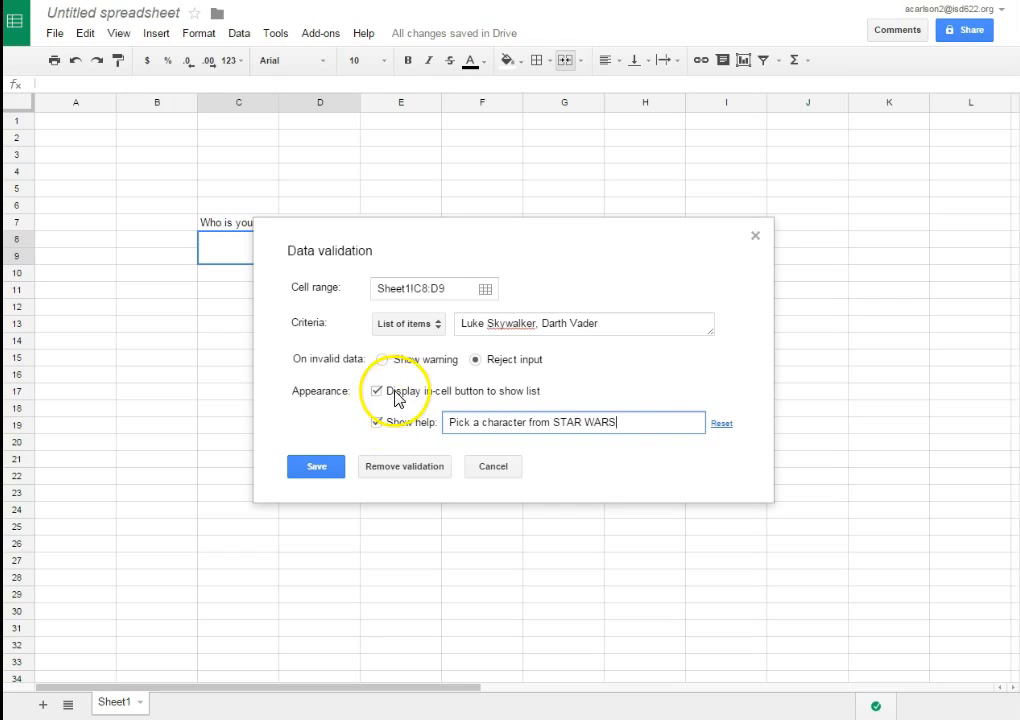
click(317, 468)
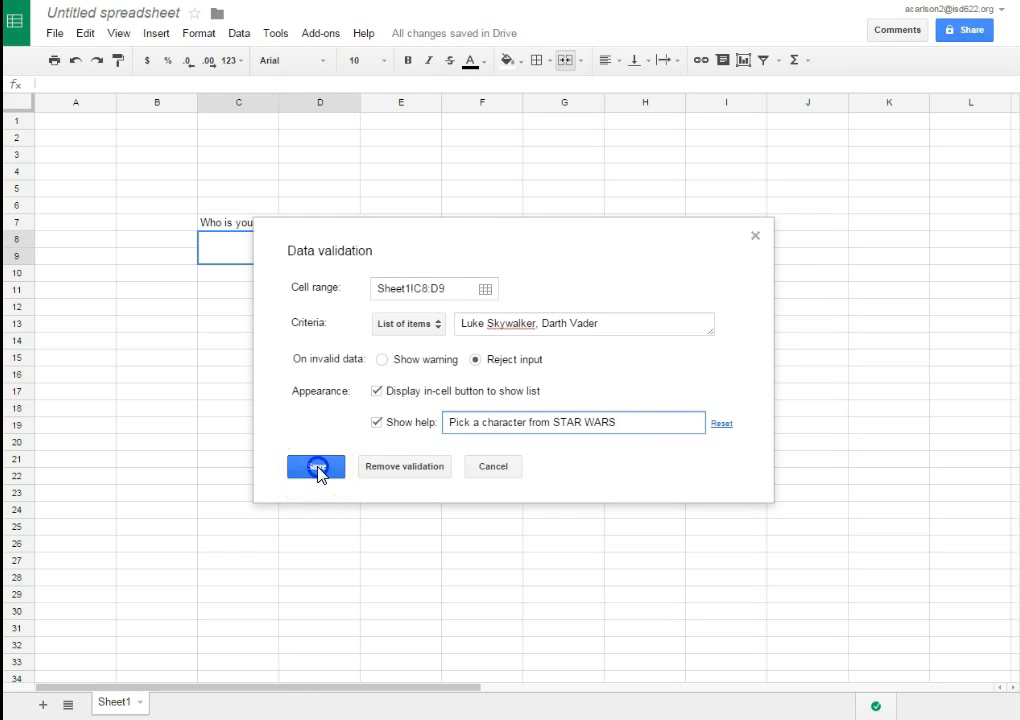
- Test the validation by entering "Spock" in the merged answer cell, and dismiss the resulting message
click(307, 423)
click(250, 246)
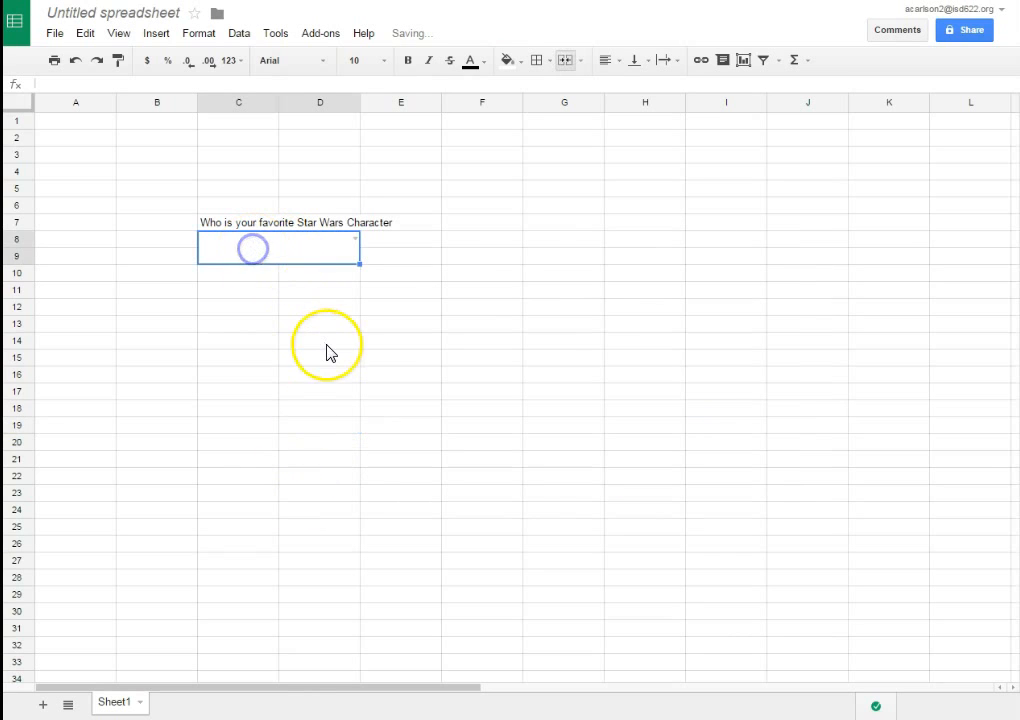
text(Spock)
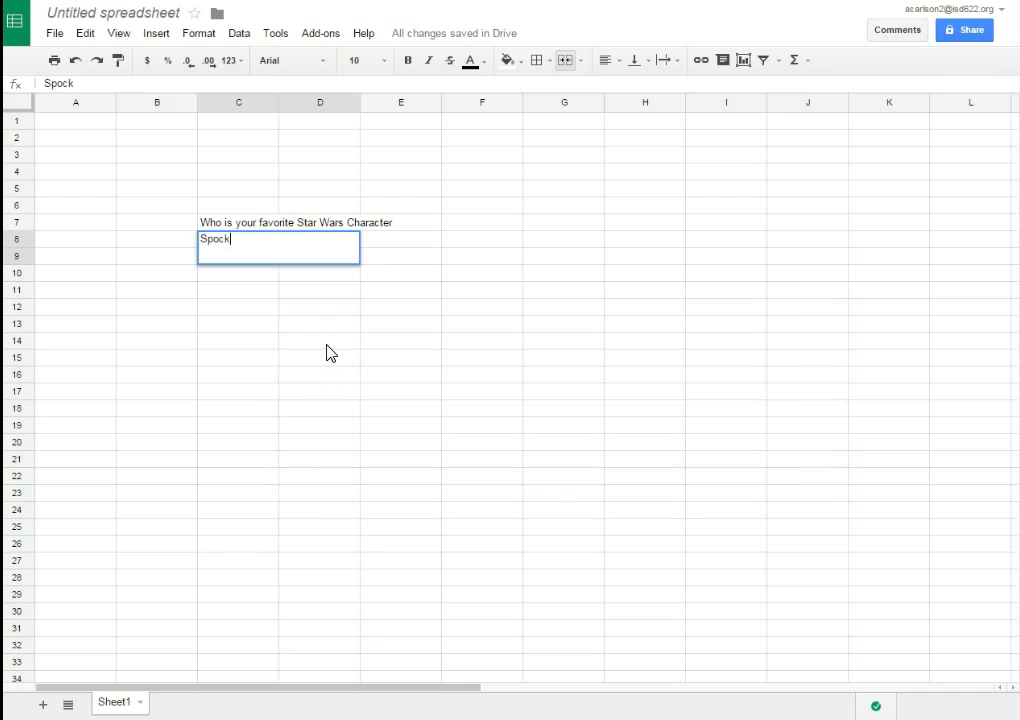
key(Return)
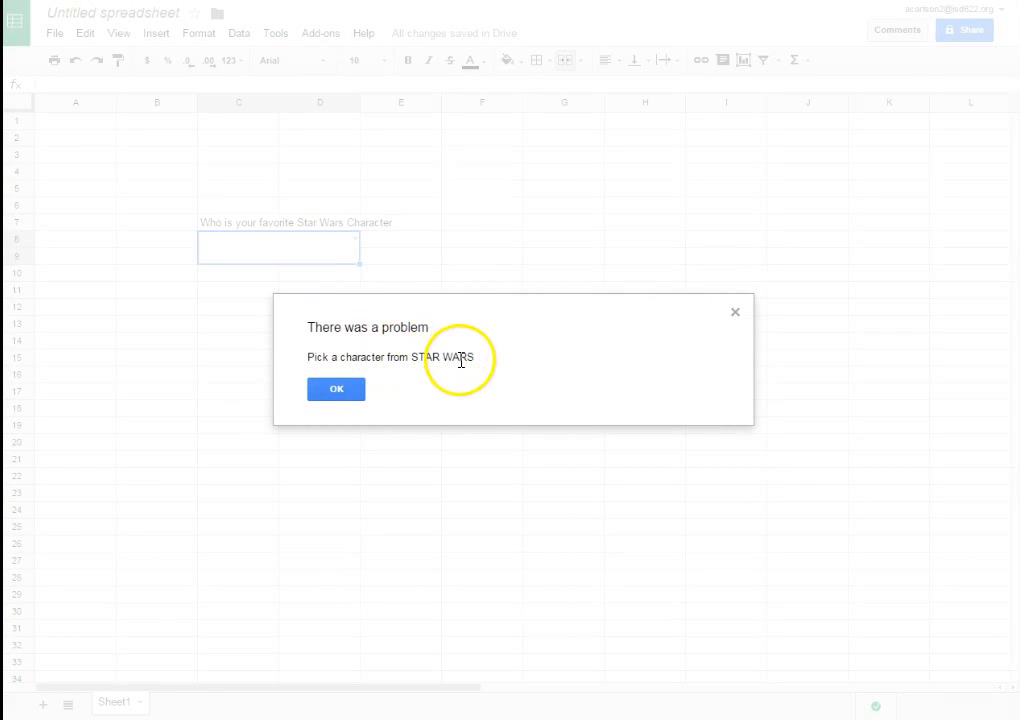
click(355, 396)
click(484, 441)
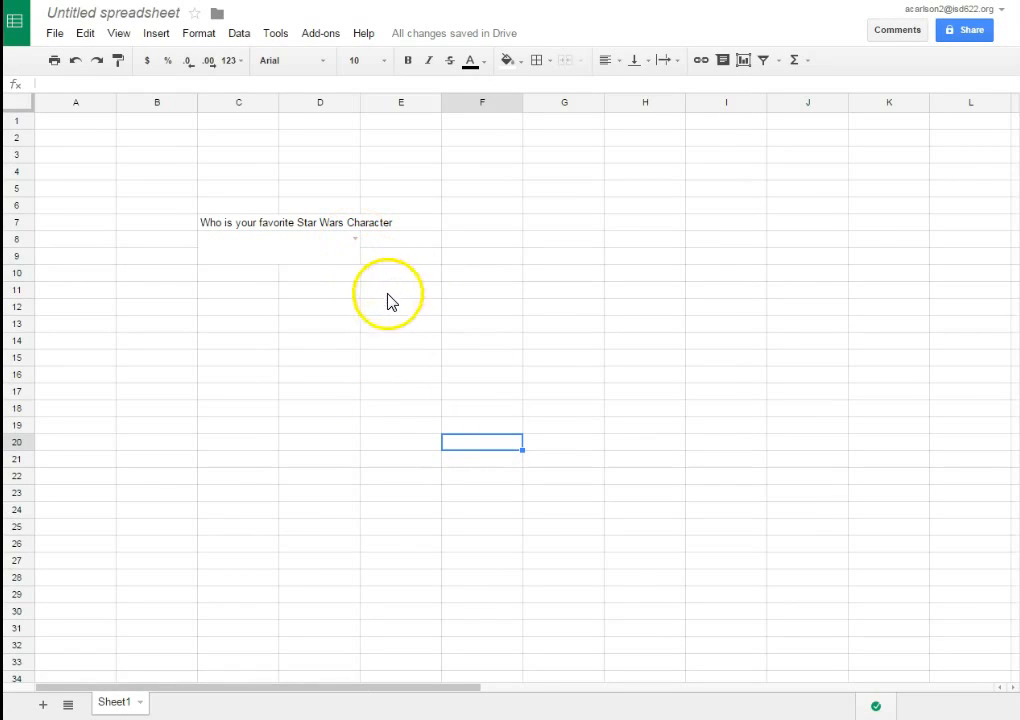
- Choose Luke Skywalker from the answer cell's in-cell list, and change the choice to Darth Vader
click(357, 240)
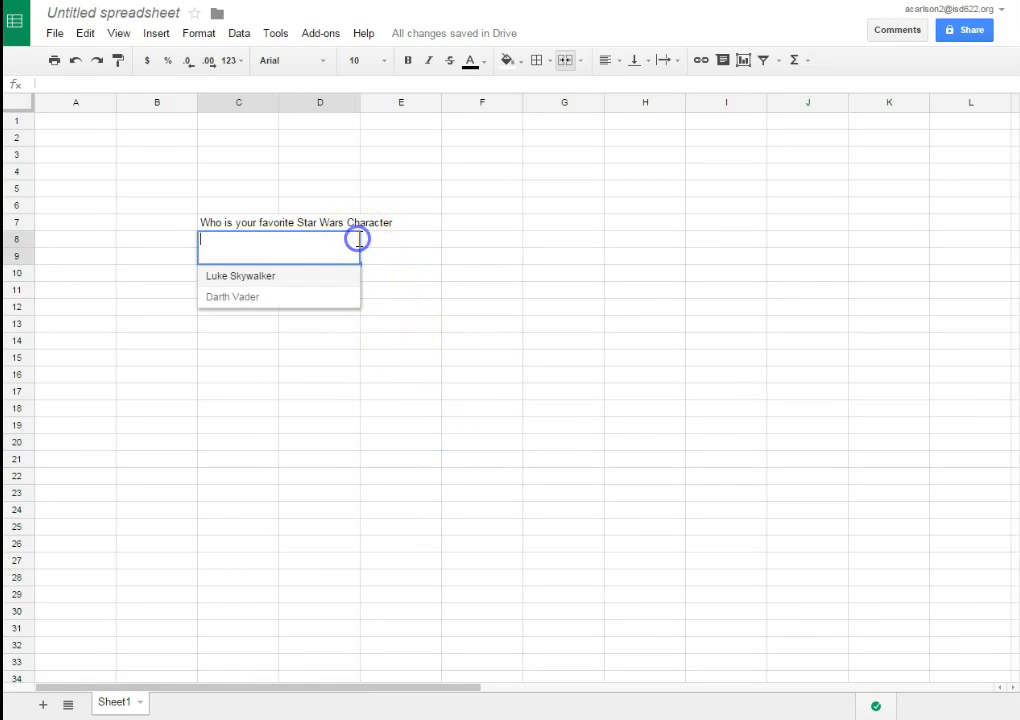
click(271, 289)
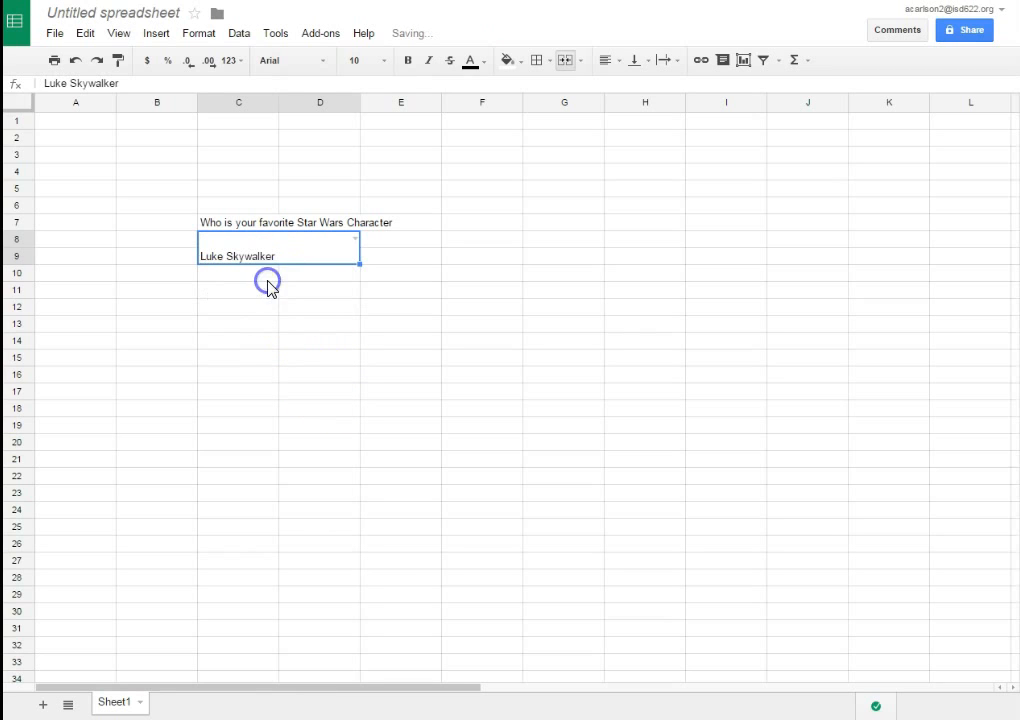
click(357, 243)
click(276, 300)
click(290, 342)
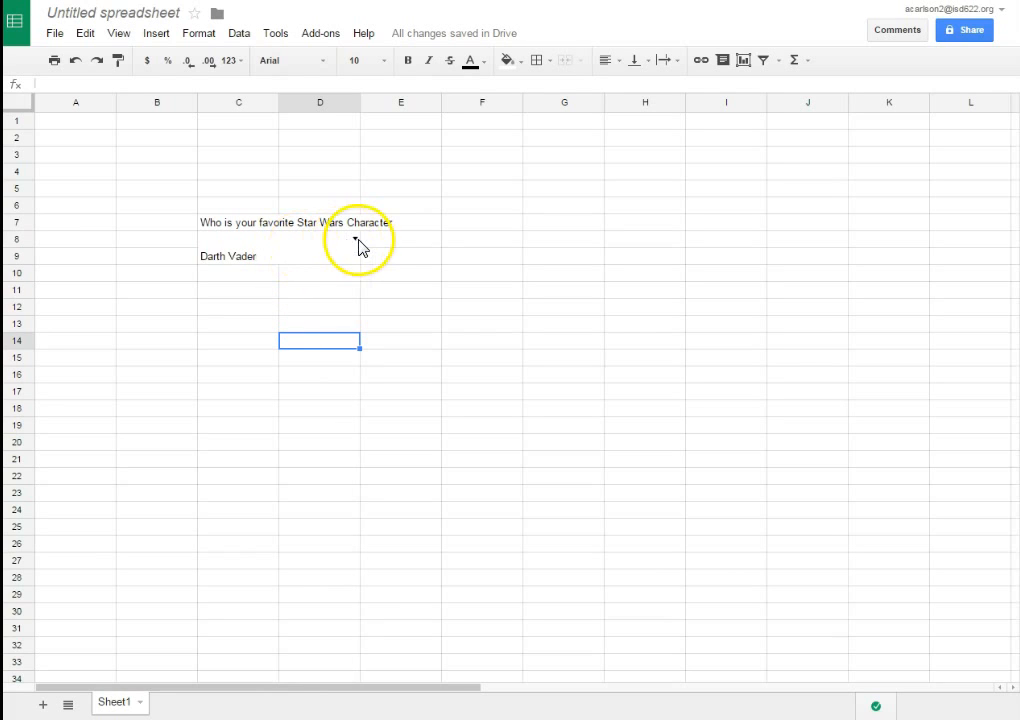
- Add Boba Fett and Han Solo to the answer cell's validation list, save it, and check the choices offered
right_click(296, 248)
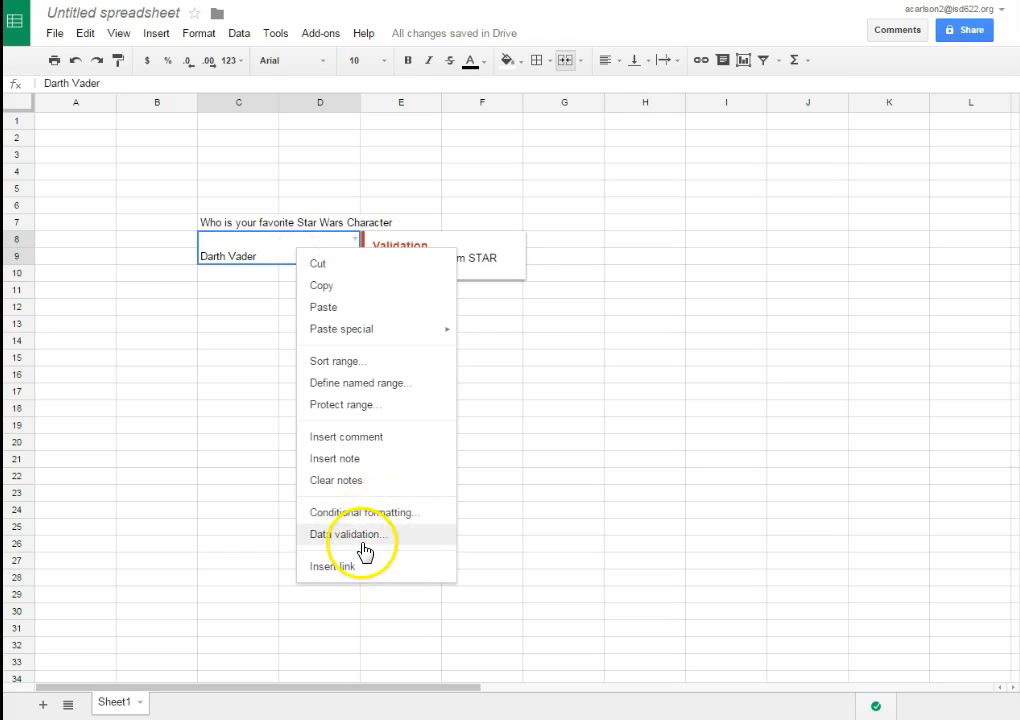
click(363, 546)
click(622, 322)
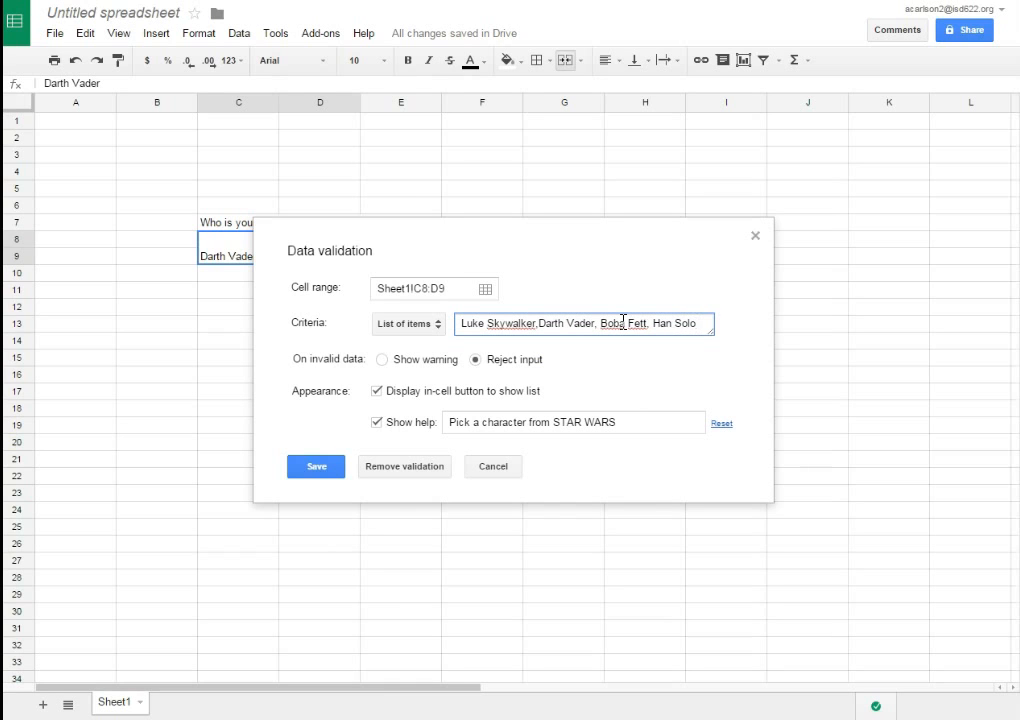
click(330, 468)
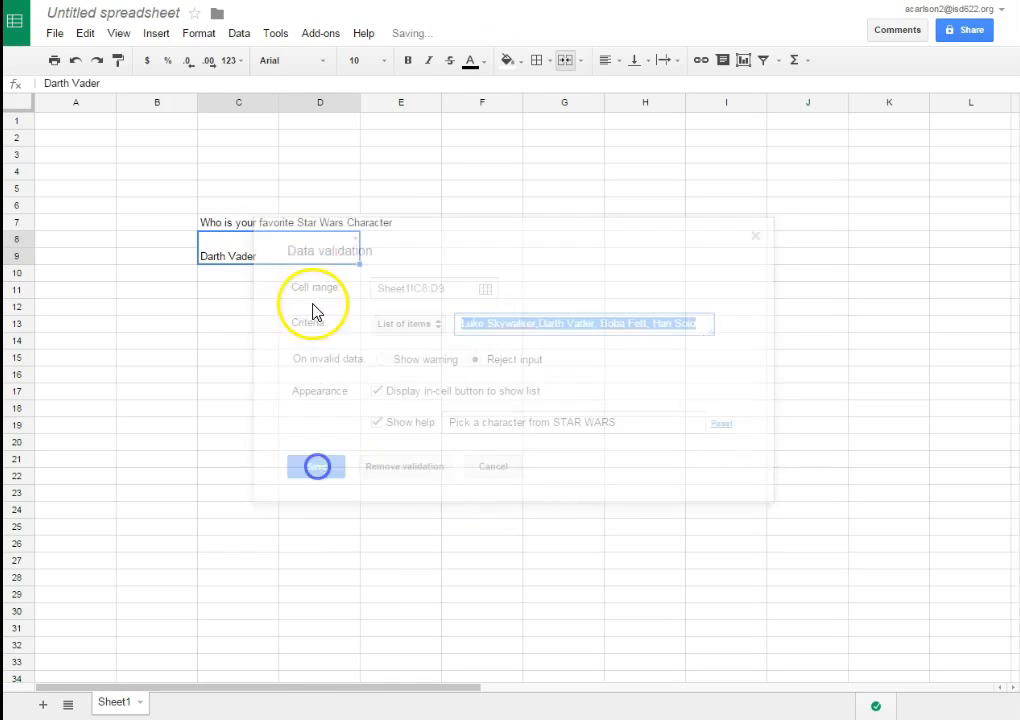
click(353, 240)
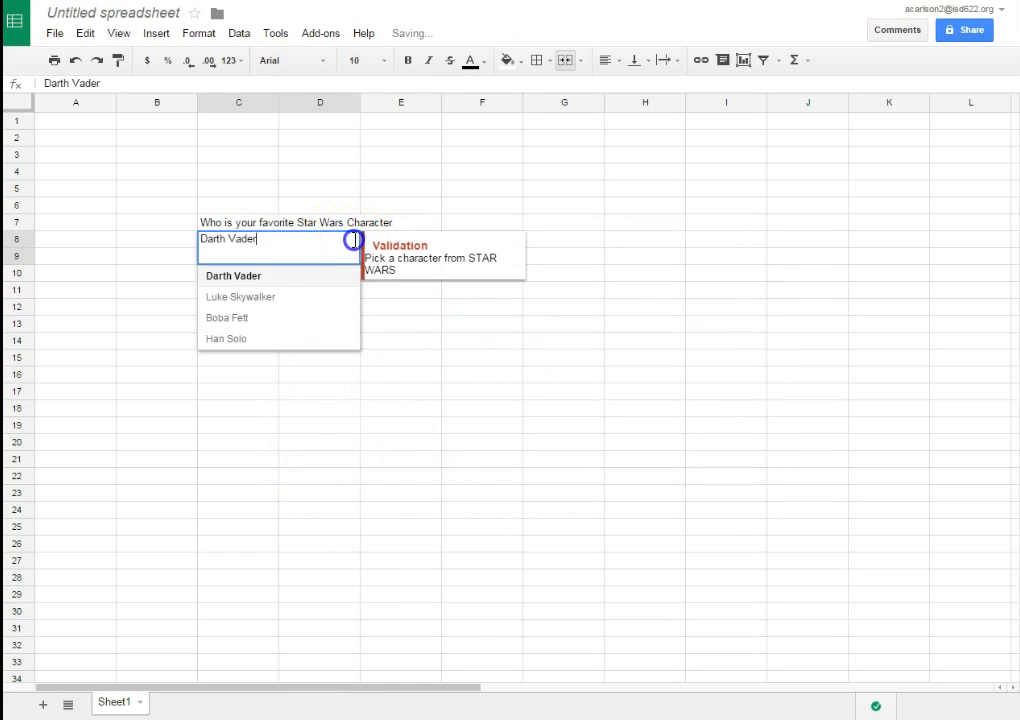
click(398, 356)
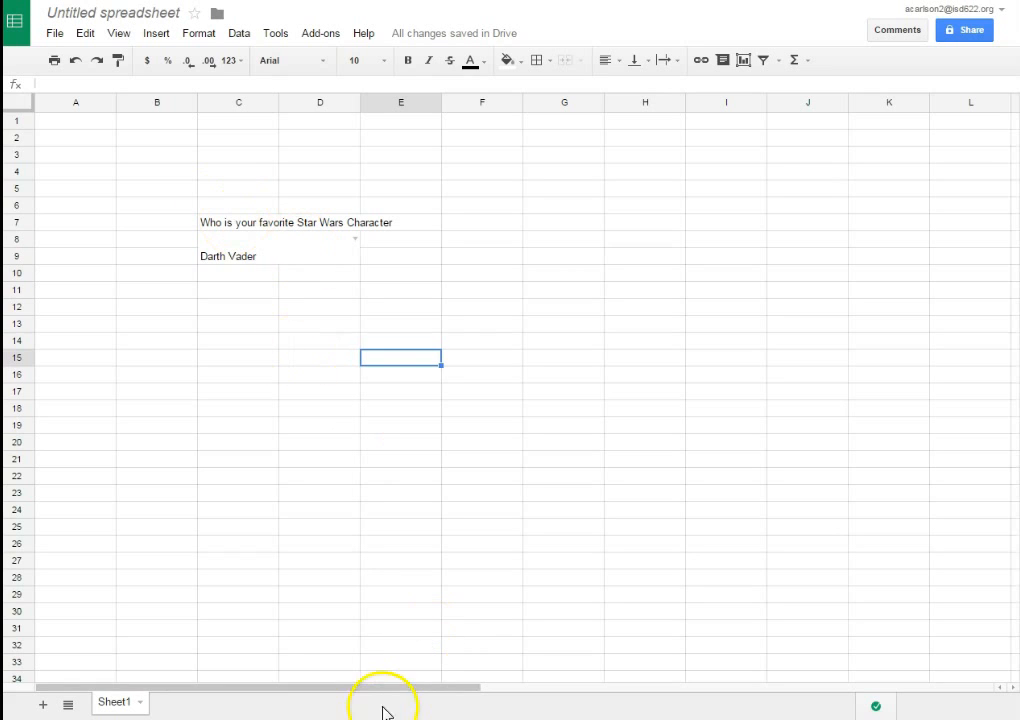
- Copy the Original Trilogy (OT) Characters table from farther along the sheet and paste it starting at cell H23
drag(392, 695, 690, 688)
drag(565, 369, 765, 465)
key(ctrl+c)
drag(690, 688, 385, 688)
click(642, 490)
key(ctrl+v)
click(835, 644)
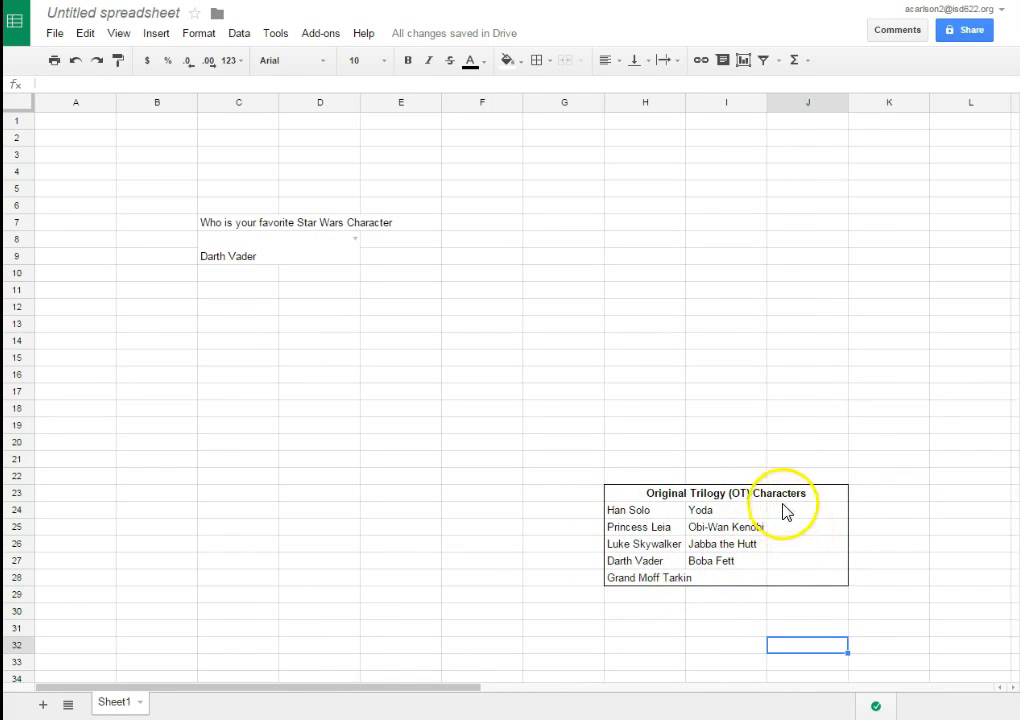
- Add Sarlacc to the Original Trilogy characters table in cell I28
click(729, 580)
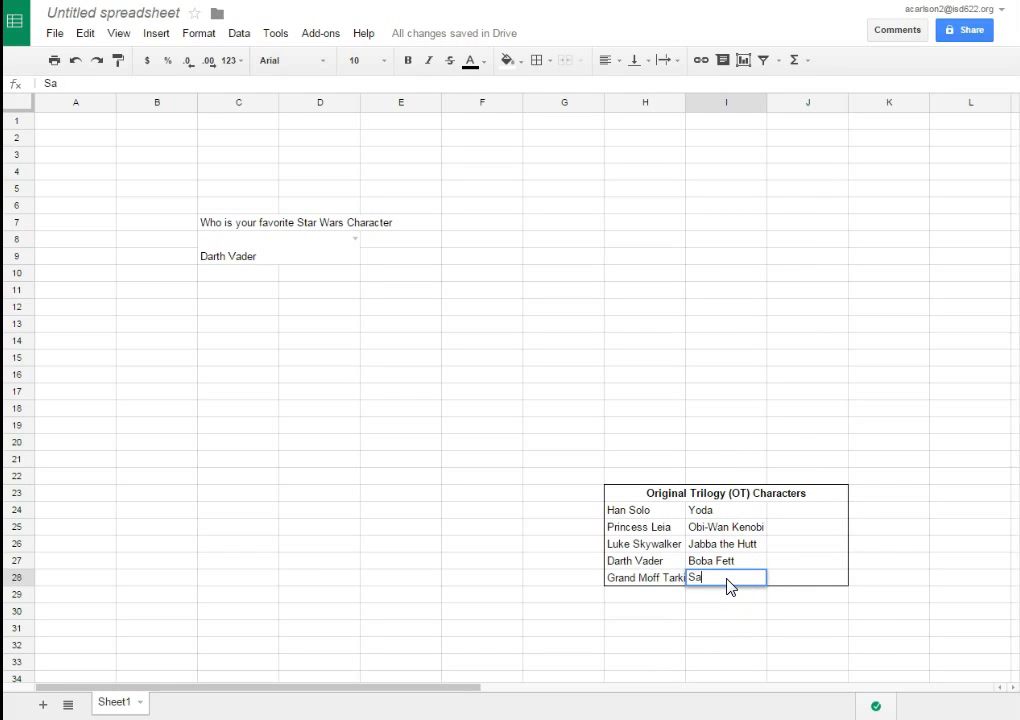
text(Sarlacc)
key(Return)
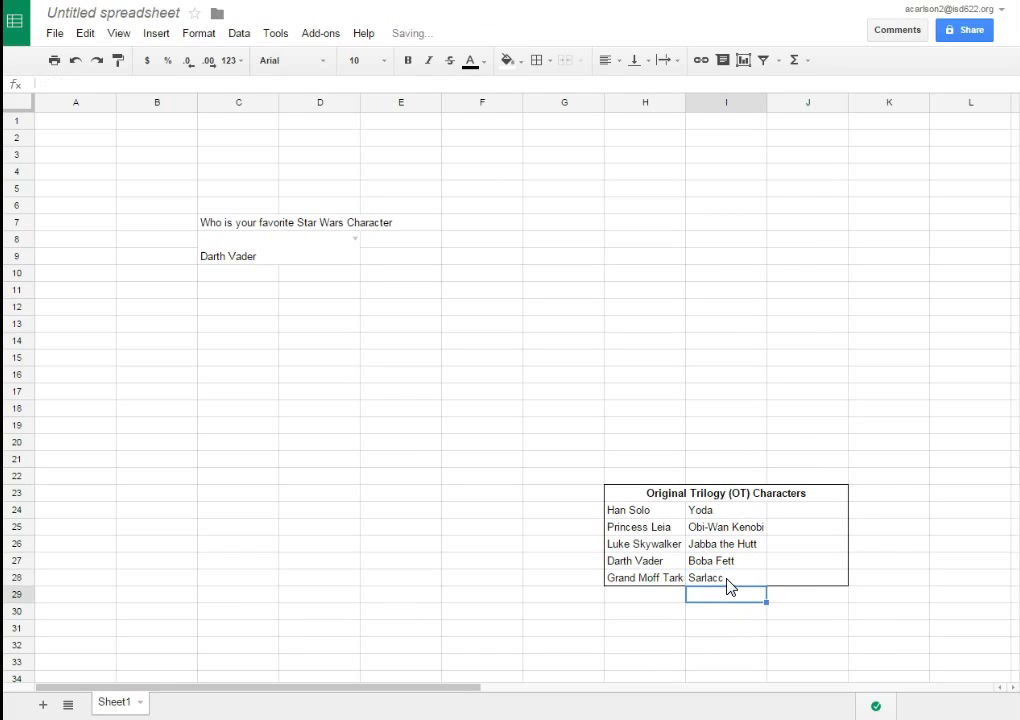
click(710, 443)
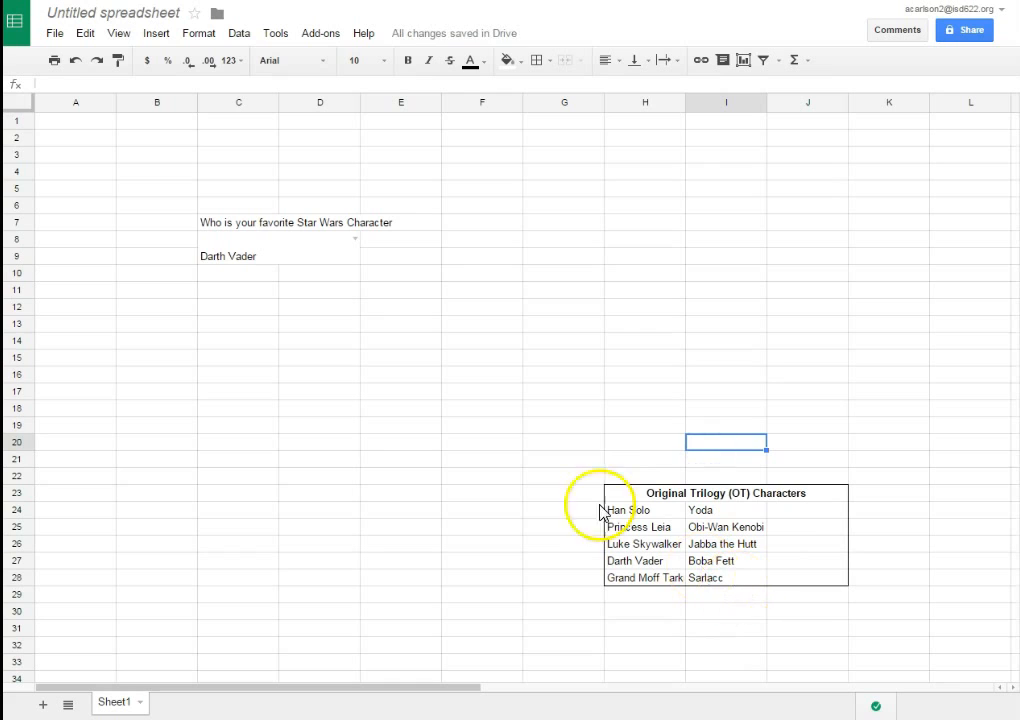
- Clear the typed items from the favorite character answer cell's data validation and switch its criteria to List from a range
right_click(289, 258)
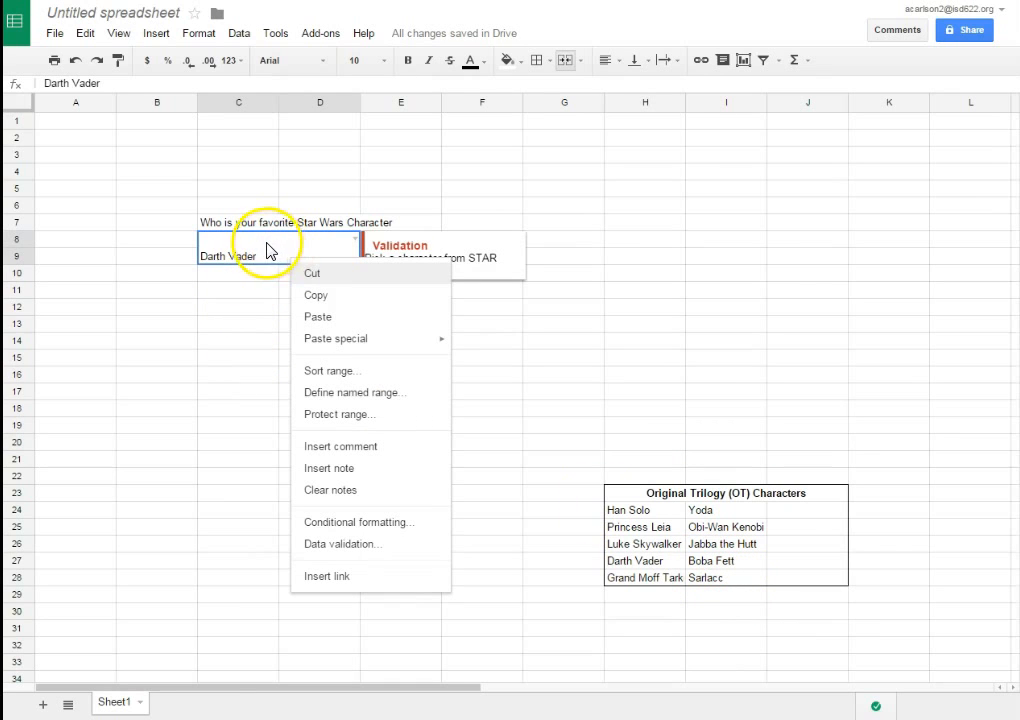
click(352, 544)
click(507, 320)
key(ctrl+a)
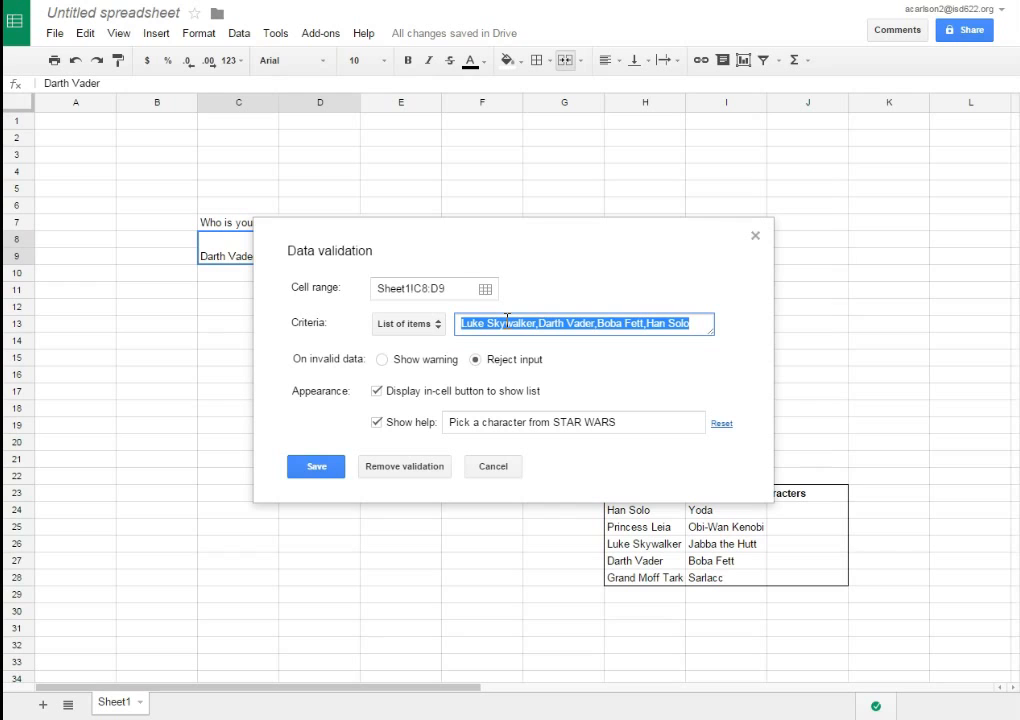
key(BackSpace)
click(440, 332)
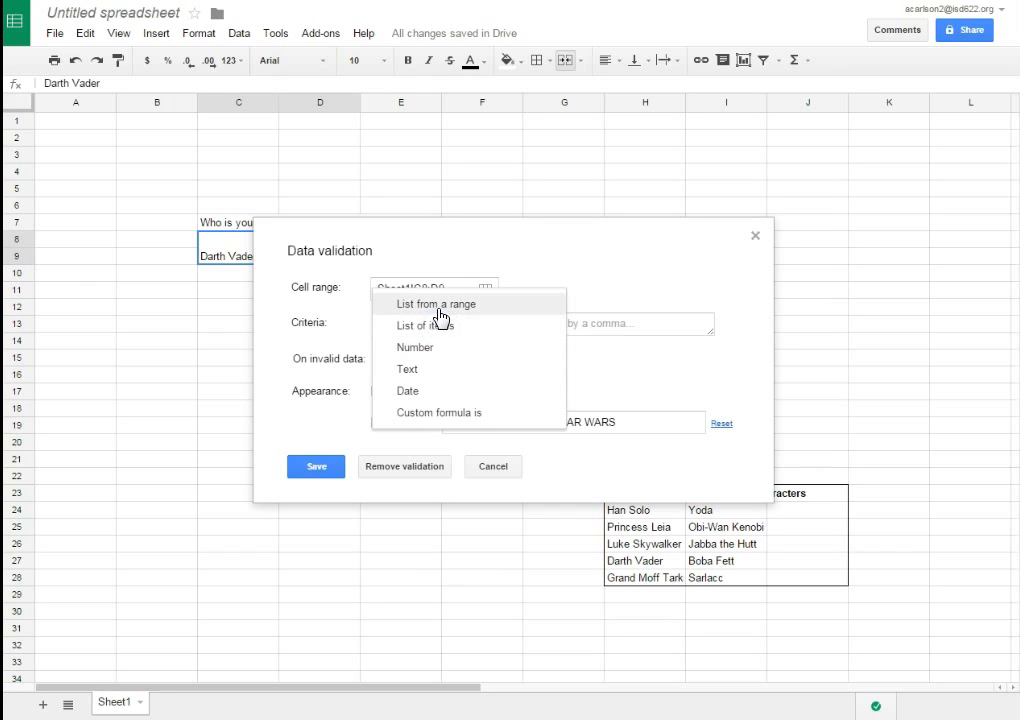
click(440, 313)
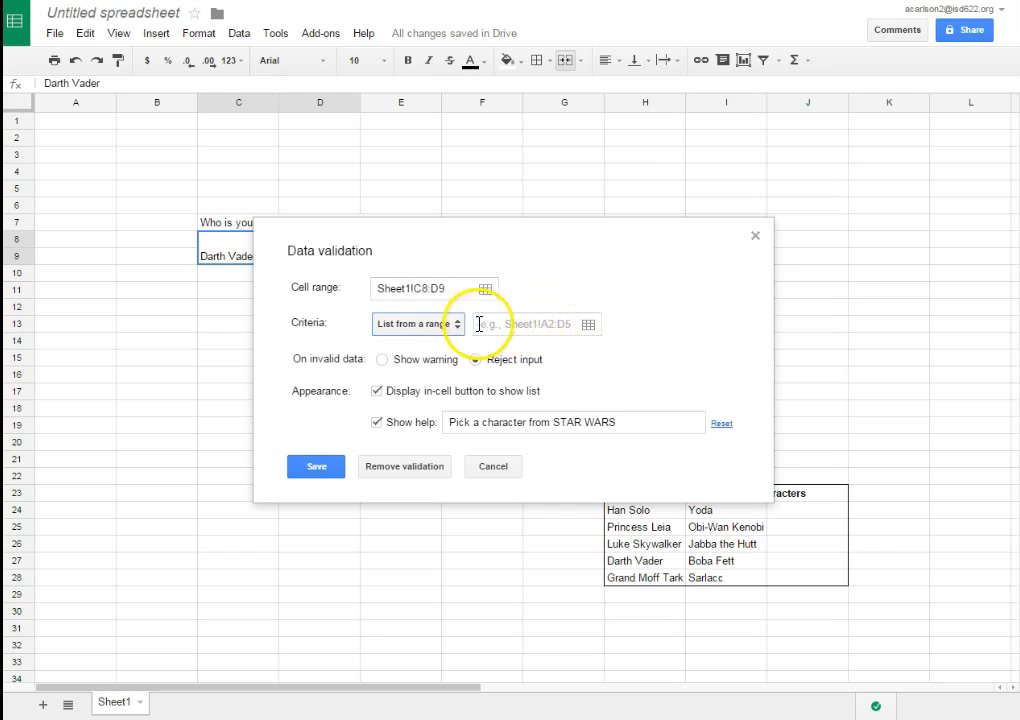
- Set the validation's source range to H24:J28 of the Original Trilogy characters table and save the rule
click(589, 330)
drag(622, 513, 833, 574)
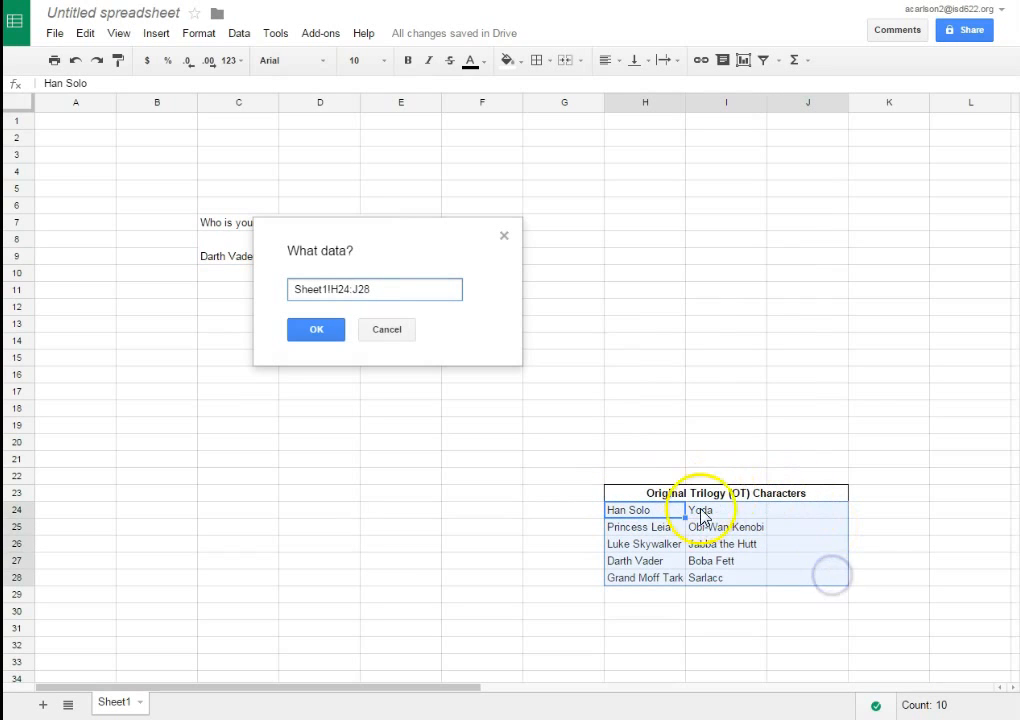
click(316, 330)
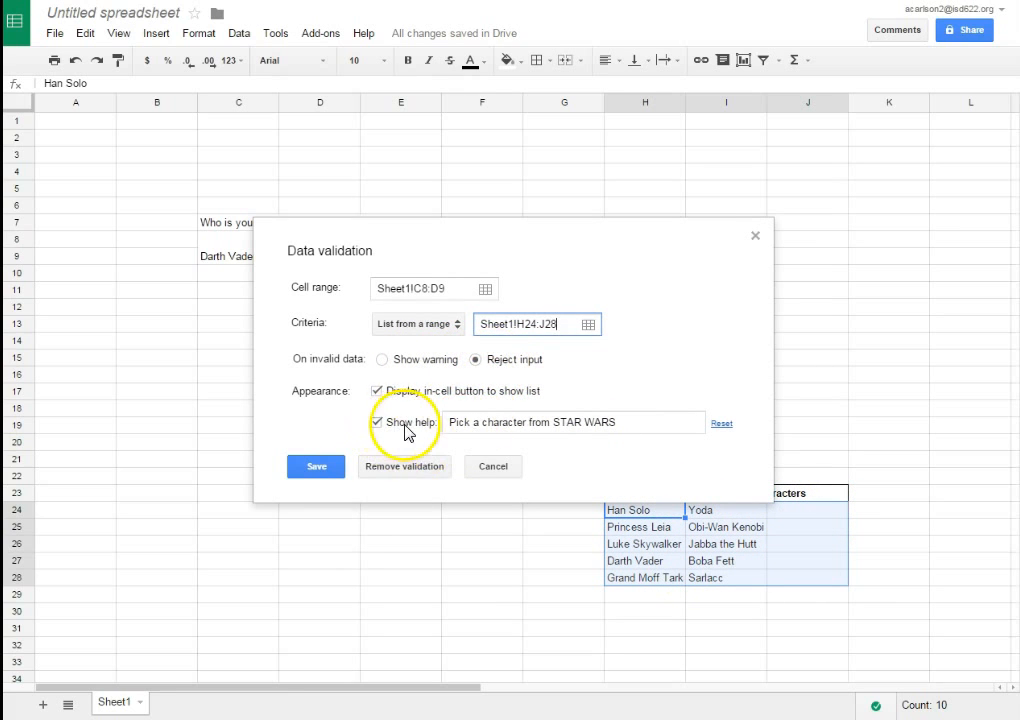
click(322, 478)
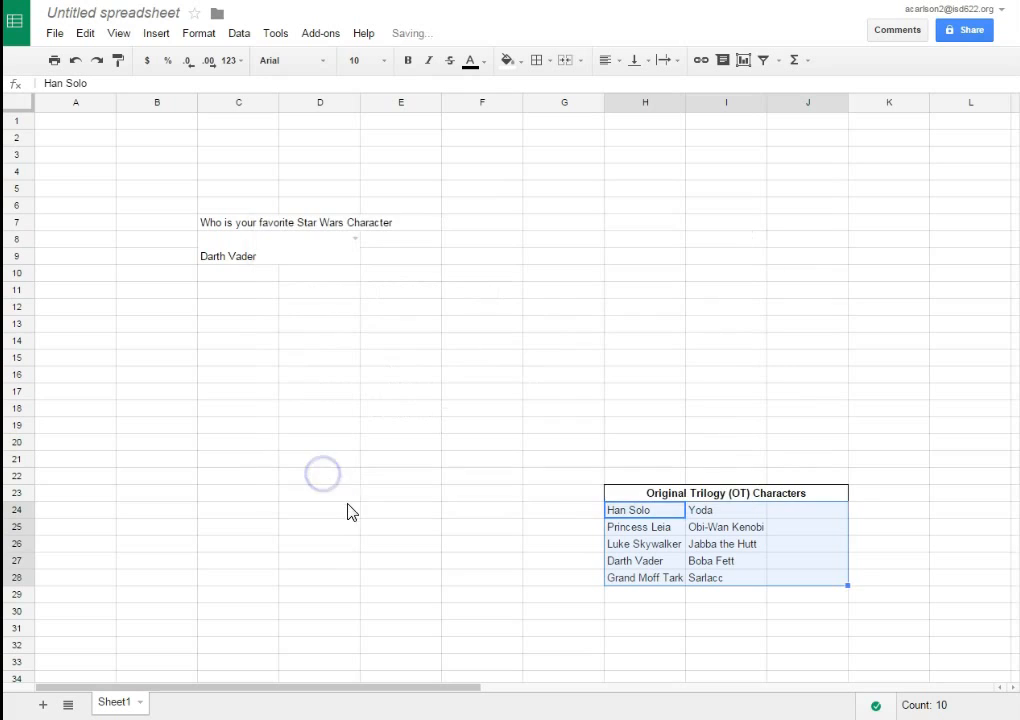
click(348, 510)
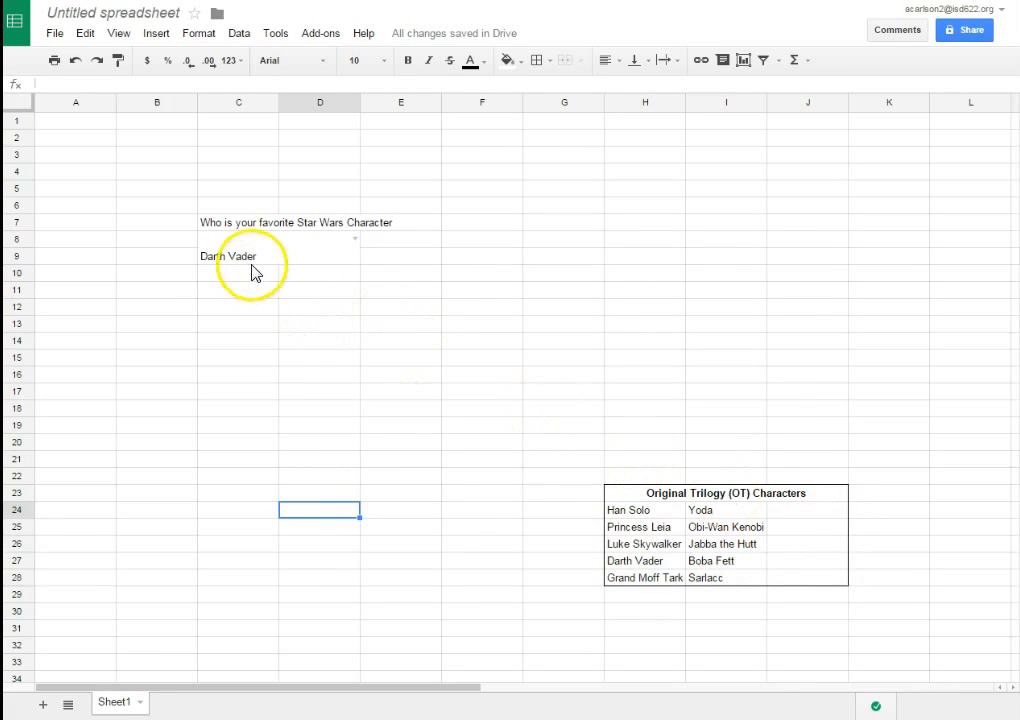
- Test the favorite character answer cell's list by choosing Yoda, and change the choice to Boba Fett
click(355, 241)
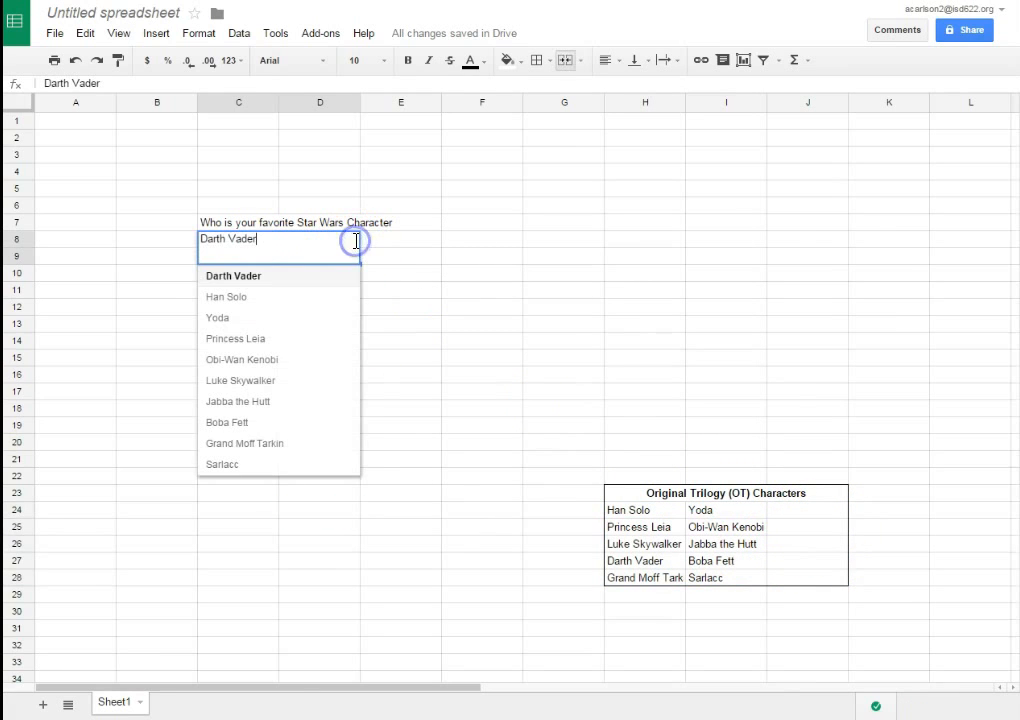
click(252, 320)
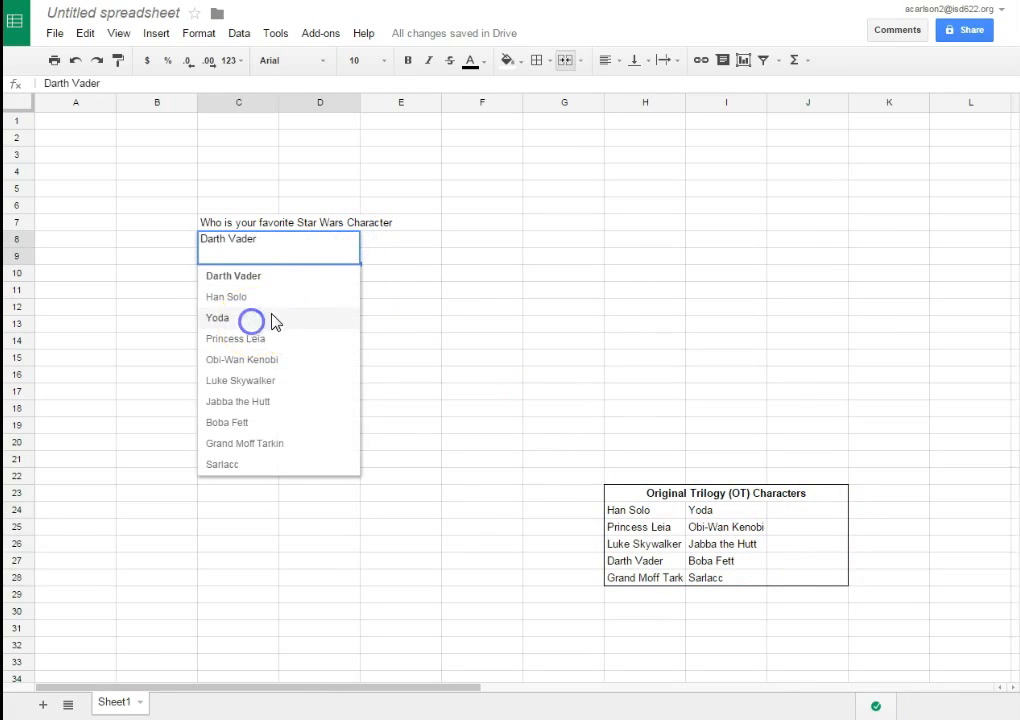
click(354, 239)
click(264, 425)
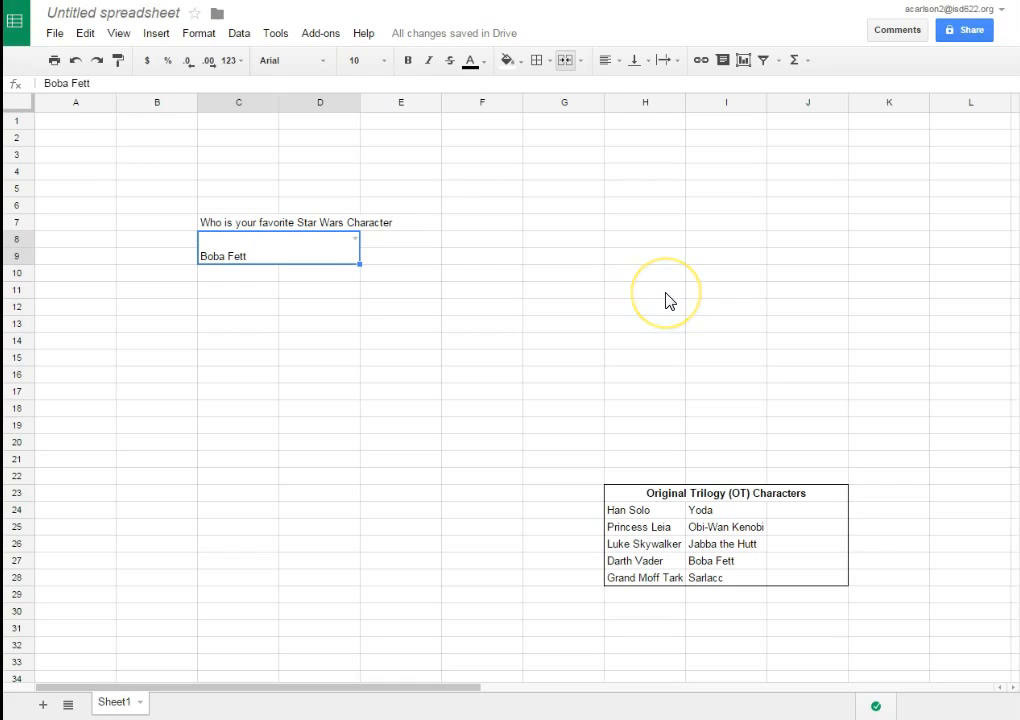
- Add Greedo to the Original Trilogy characters table in cell J24
click(806, 511)
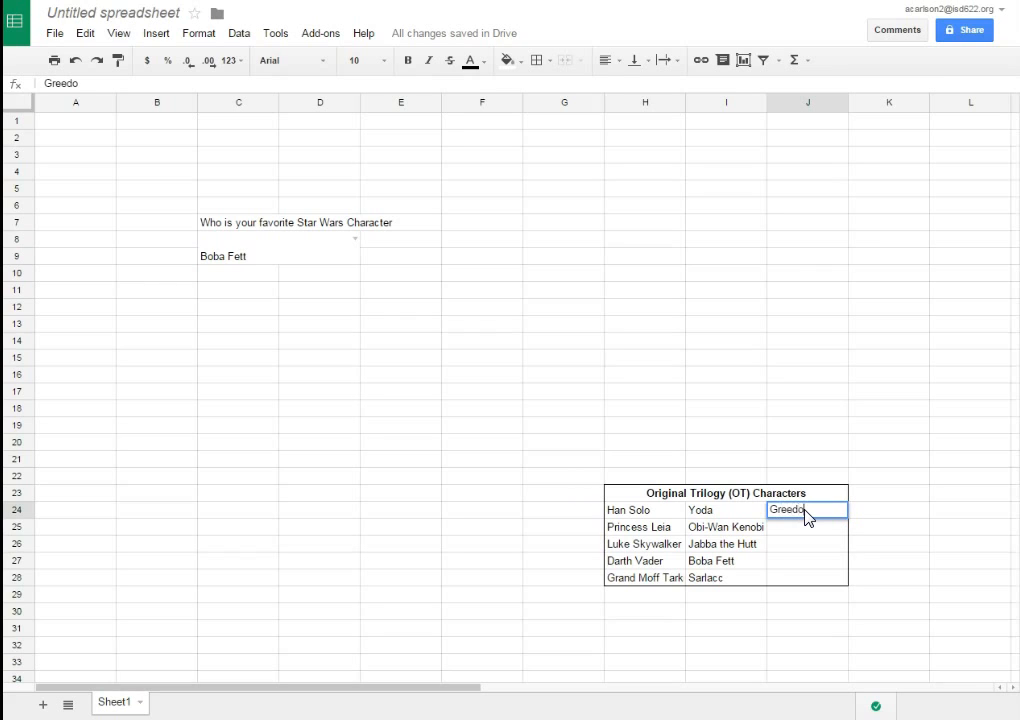
key(Return)
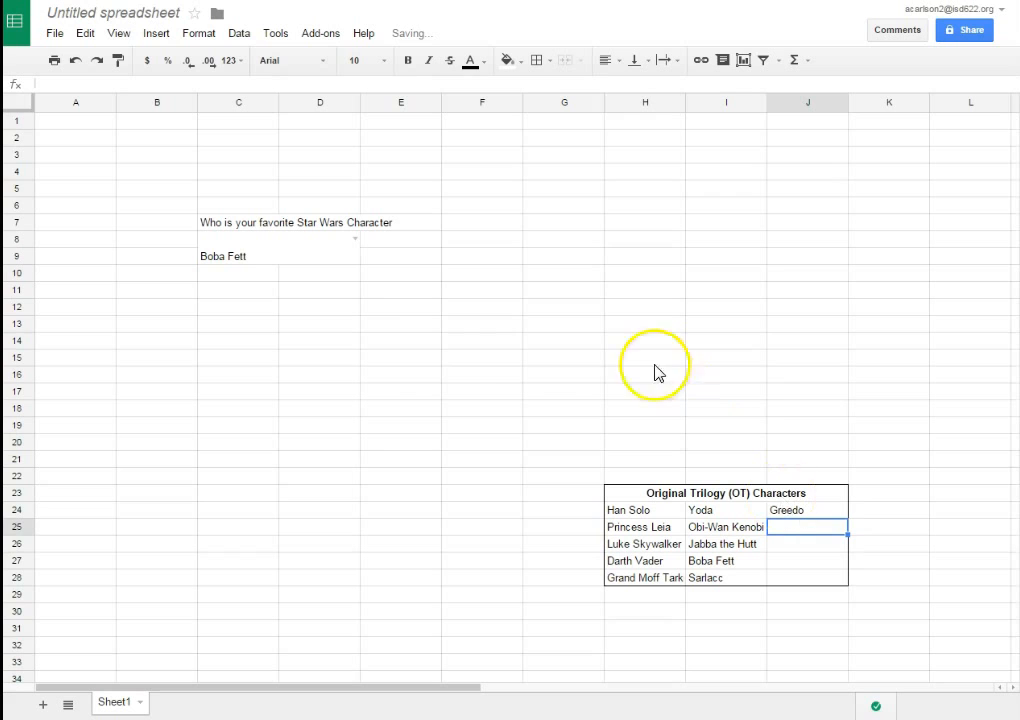
click(435, 358)
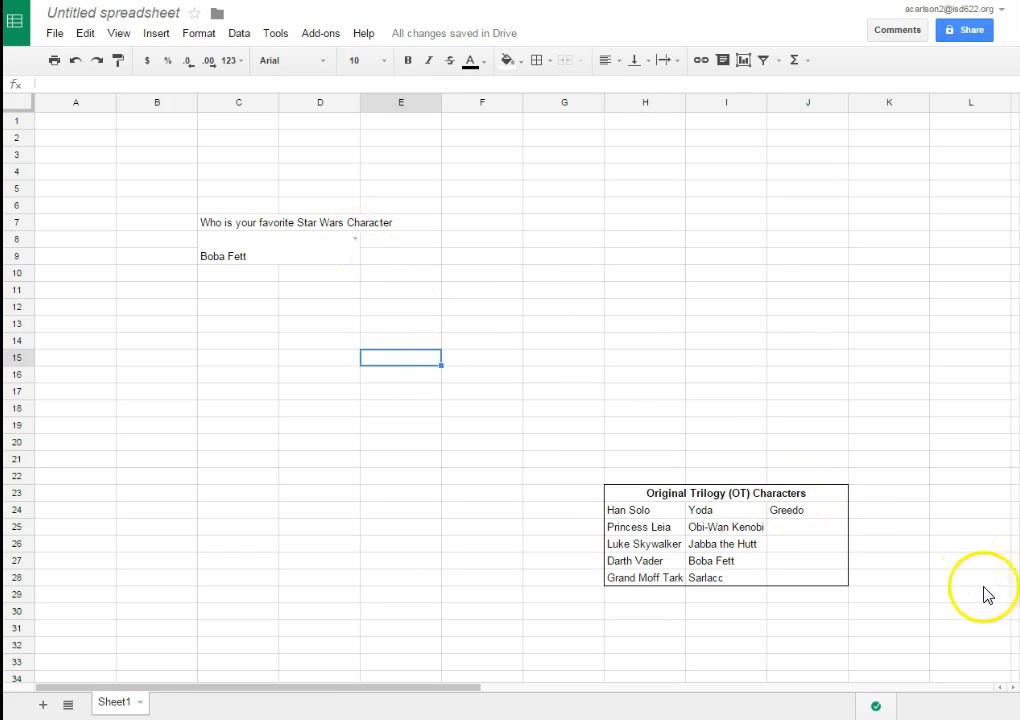
- Choose Greedo from the favorite character answer cell's in-cell list
click(356, 241)
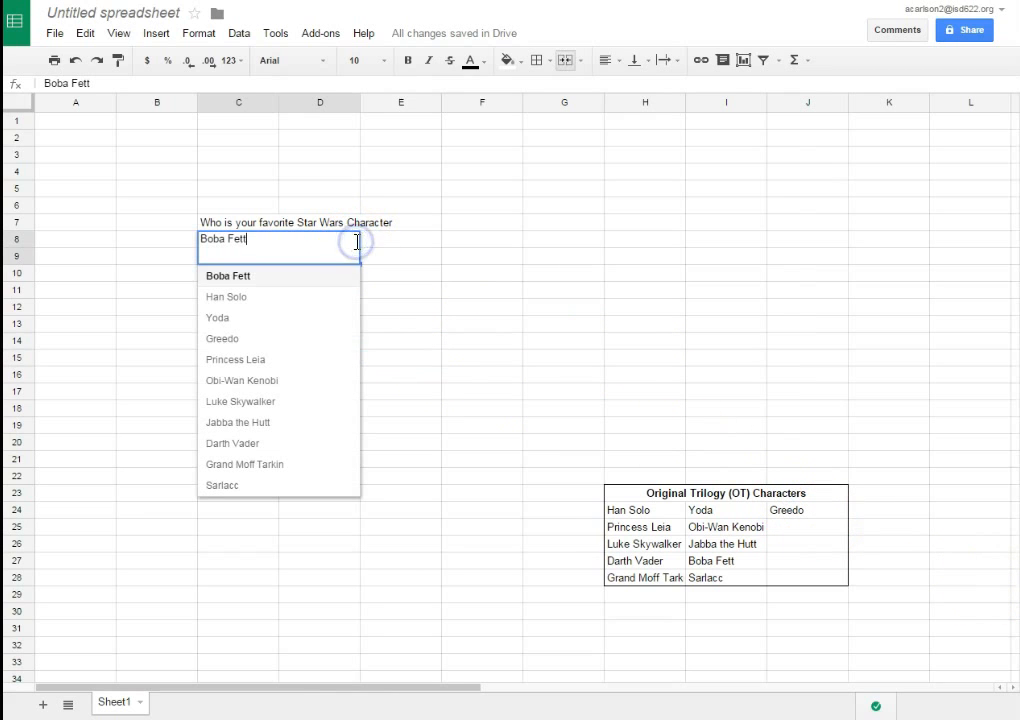
click(262, 344)
click(341, 380)
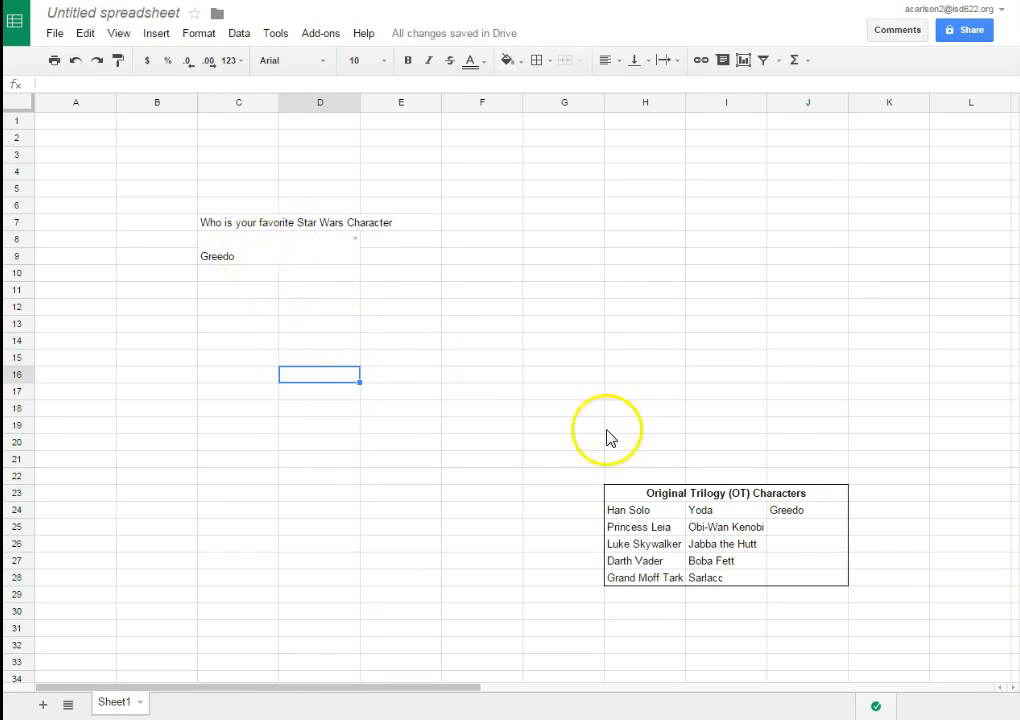
- Enter the question "Is Star Wars better than Star Trek" in cell C11
click(239, 296)
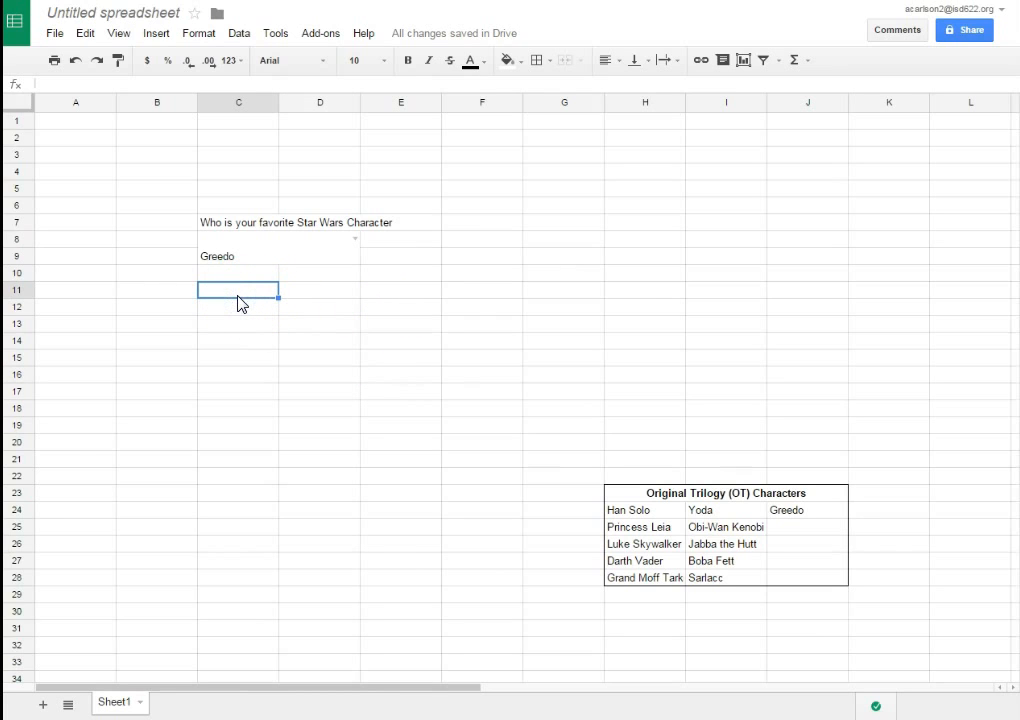
text(s Star Wars better than Star Trek)
key(Return)
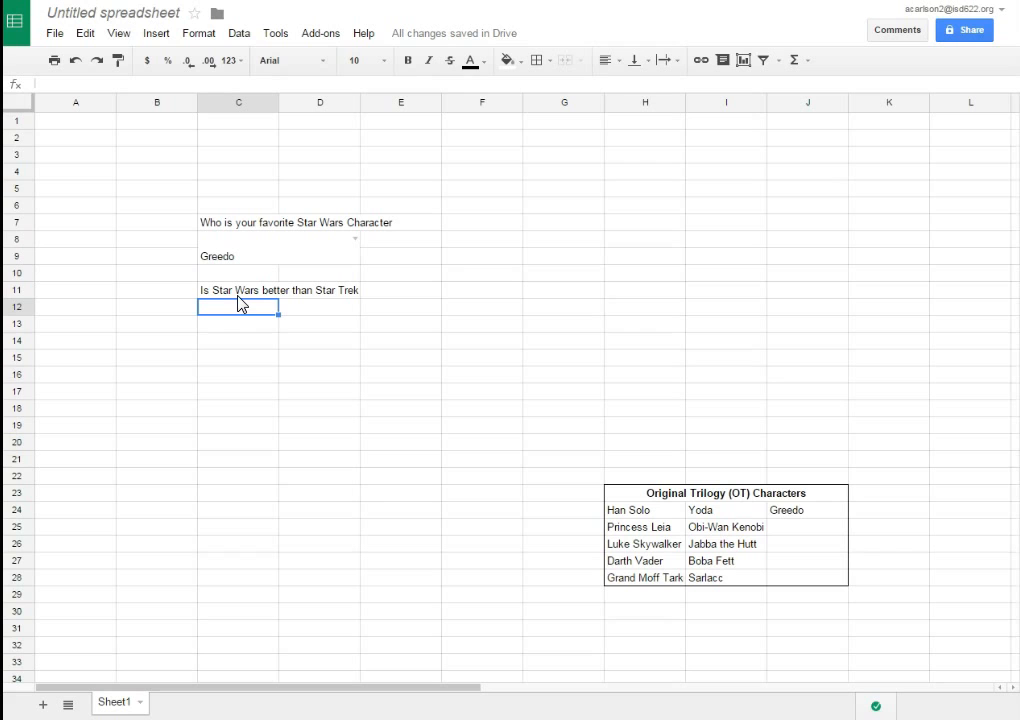
- Add data validation to cell C12 with the list of items Yes,No, rejecting invalid input, and save it
right_click(253, 308)
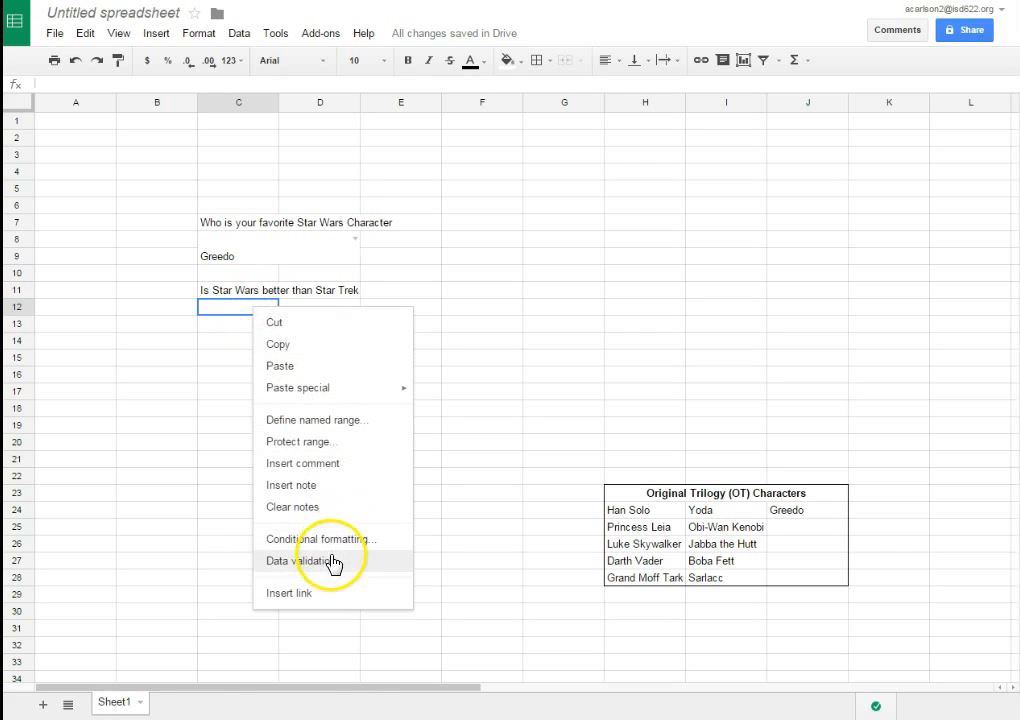
click(331, 561)
click(457, 329)
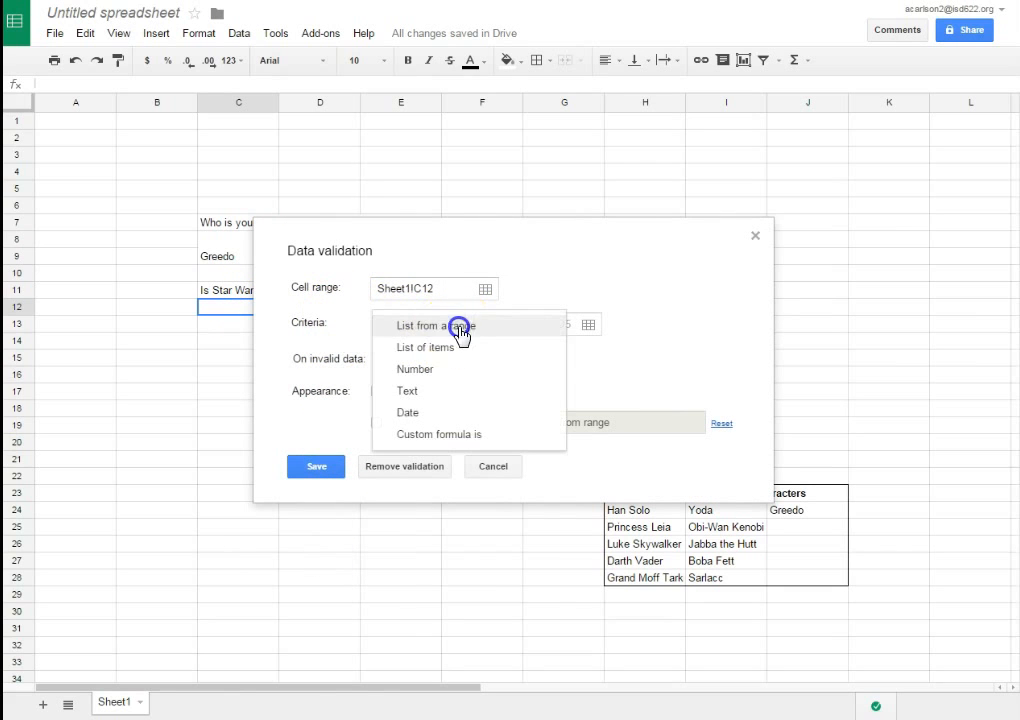
click(439, 350)
click(513, 330)
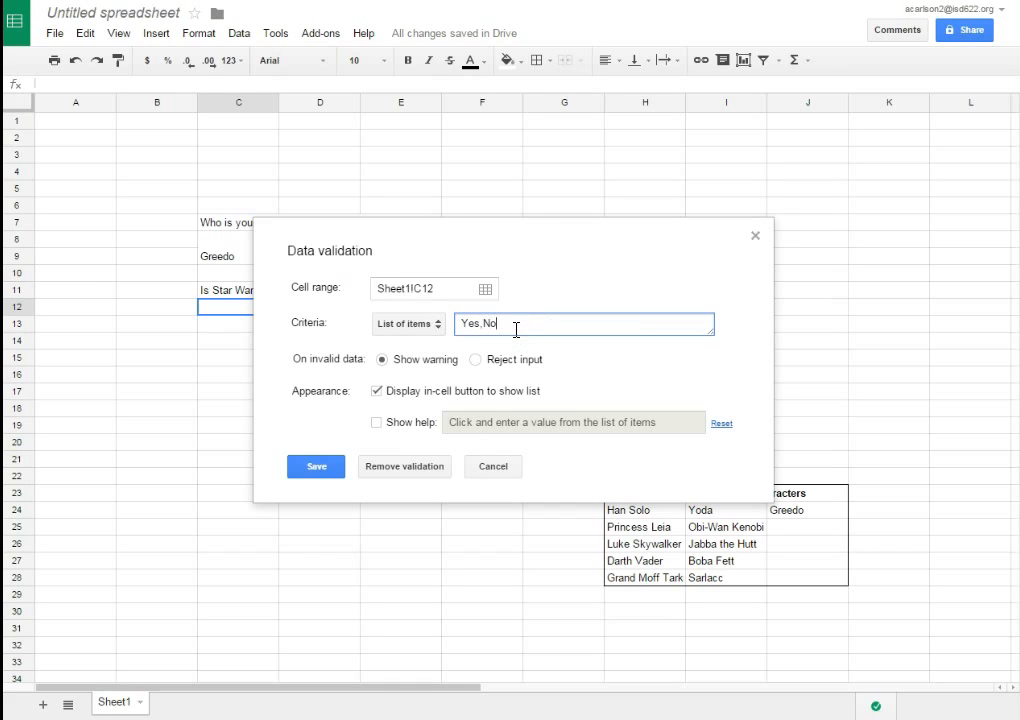
click(513, 361)
click(322, 468)
click(325, 474)
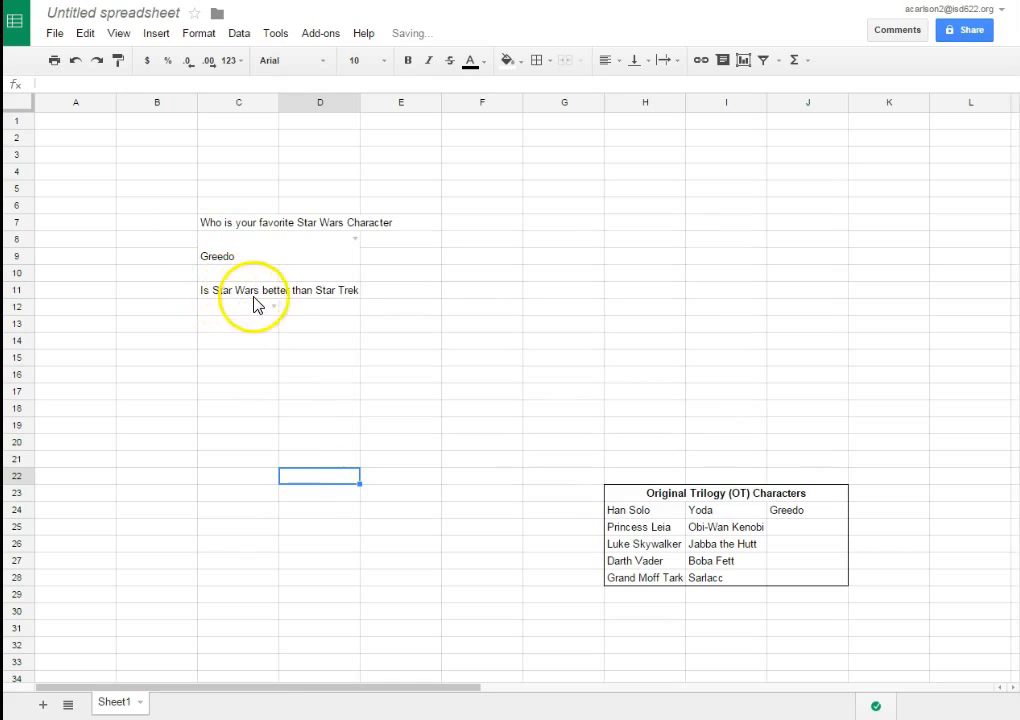
- Choose Yes from the in-cell list in C12 as the answer to the Star Trek question
click(274, 308)
click(244, 330)
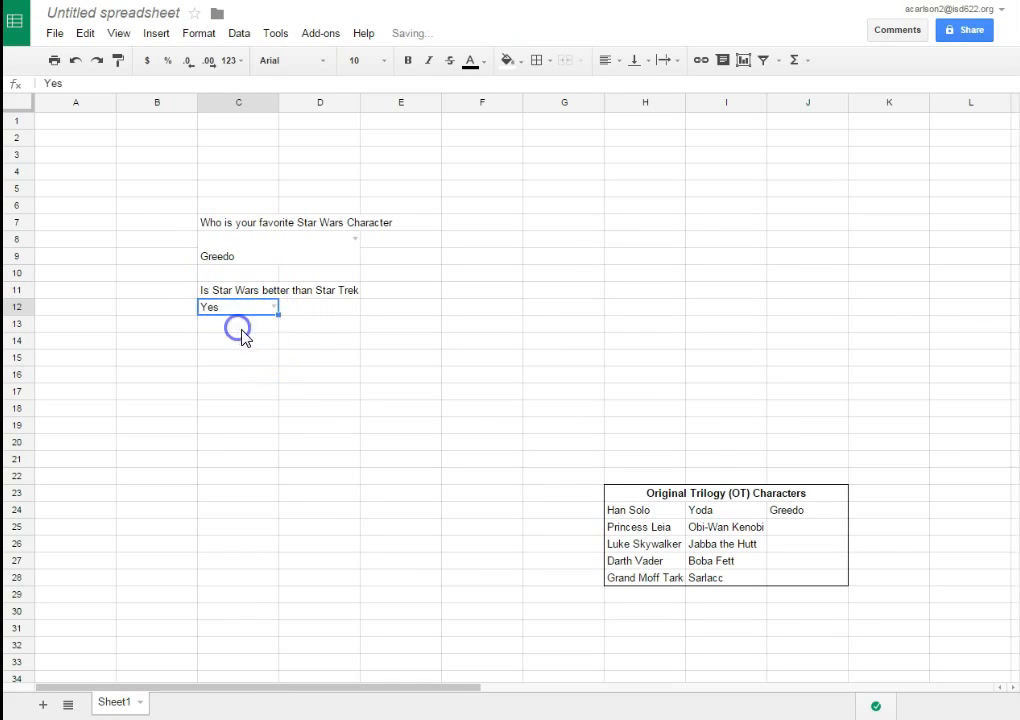
click(293, 394)
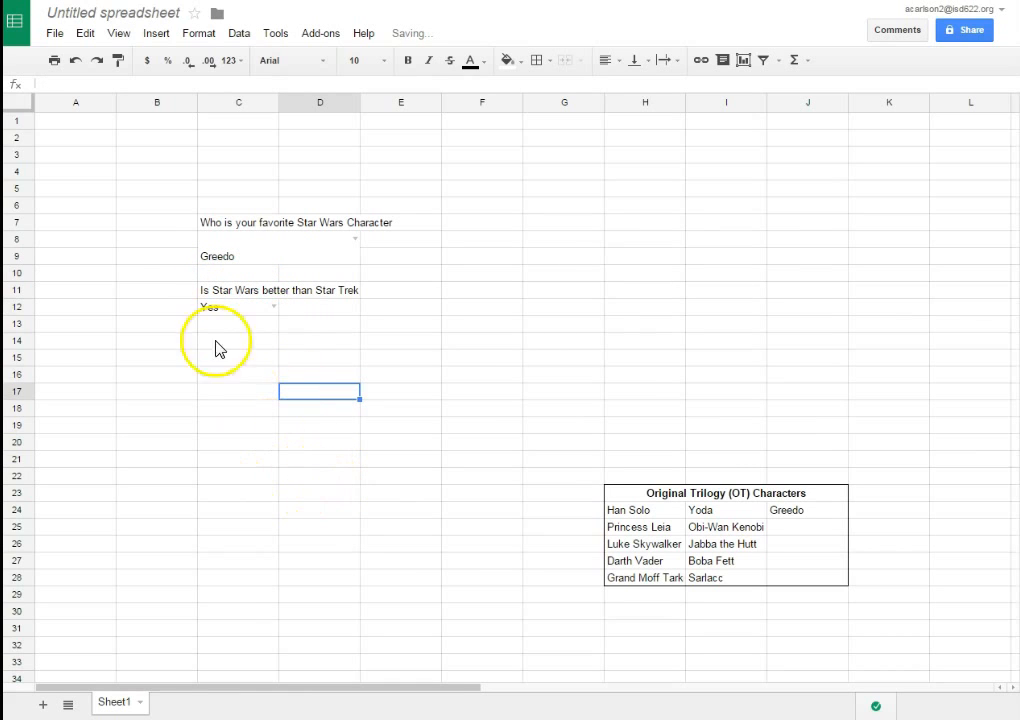